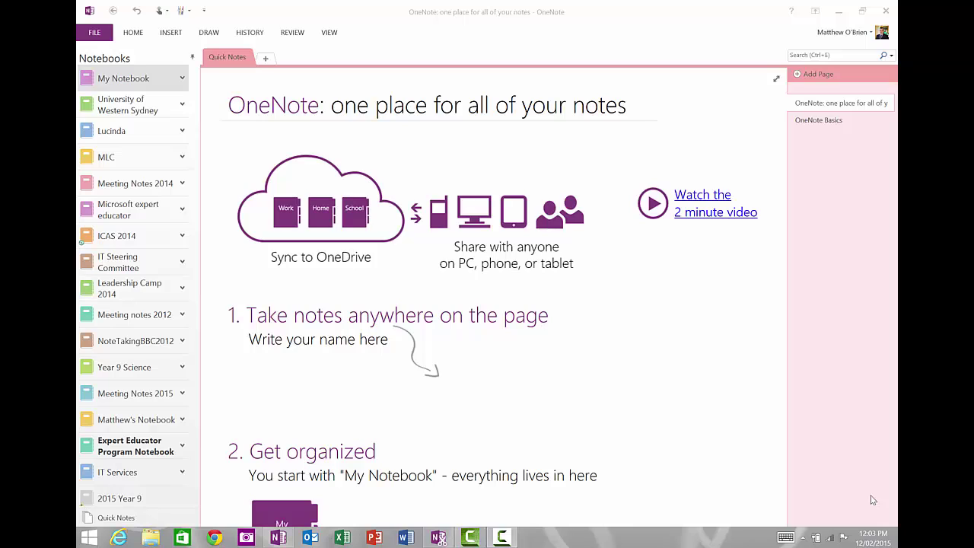
Create New Section 1 and New Section 2 in My Notebook after scrolling the welcome page
scroll(723, 306, "down", 4)
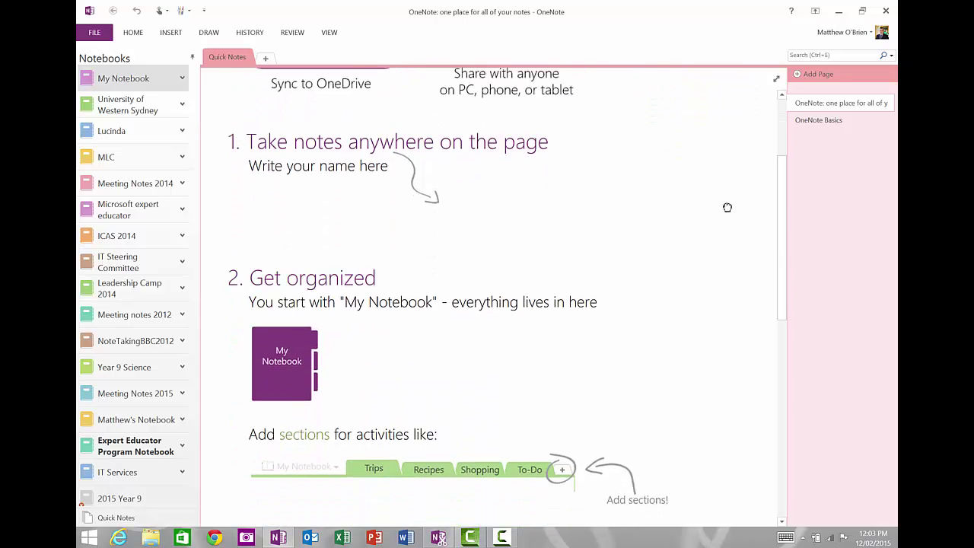
scroll(727, 202, "down", 1)
scroll(728, 167, "up", 4)
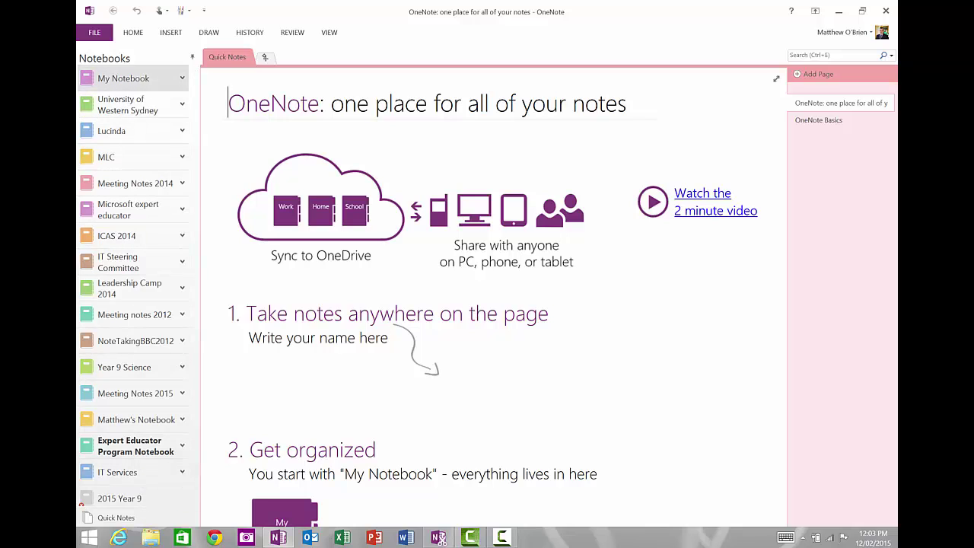
left_click(264, 56)
left_click(323, 57)
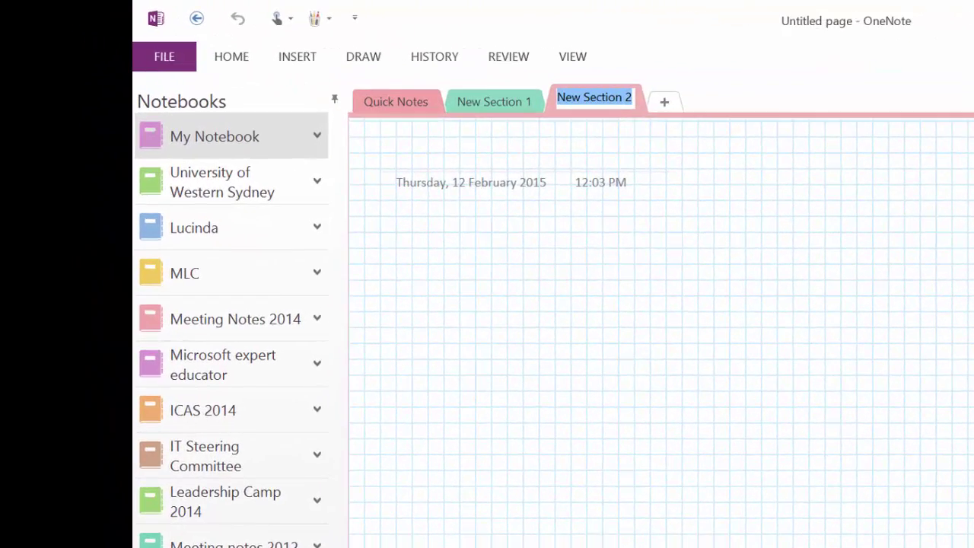
Create a new notebook named 'Example Notebook' stored on this computer
left_click(178, 64)
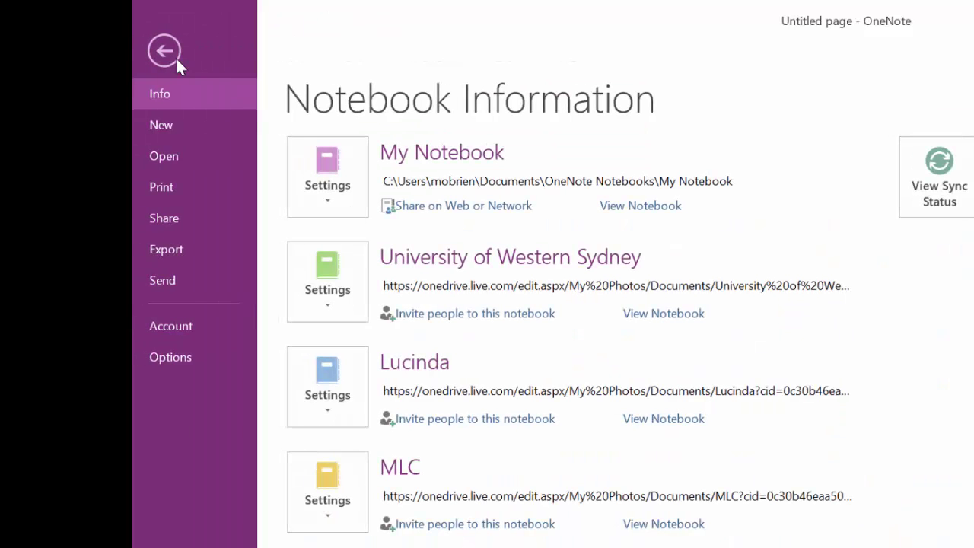
left_click(165, 126)
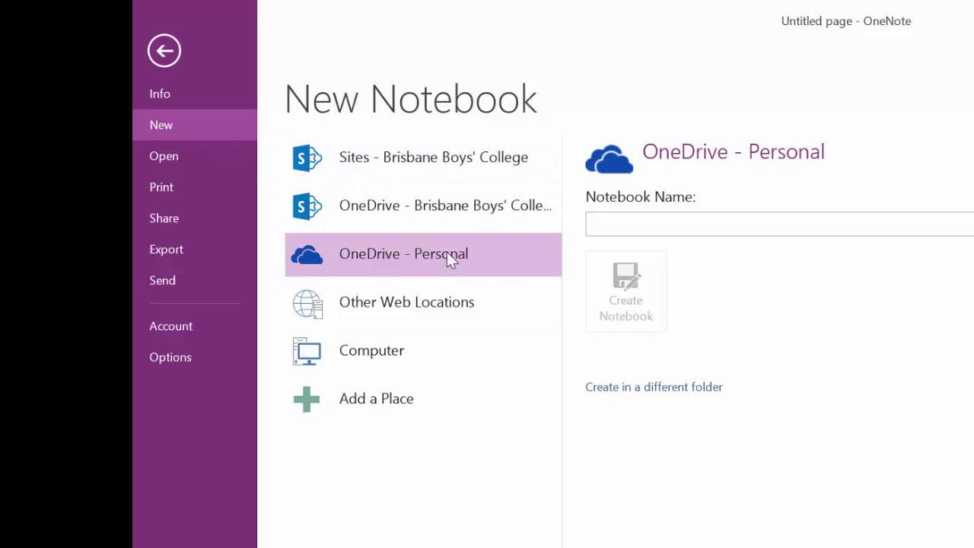
left_click(360, 358)
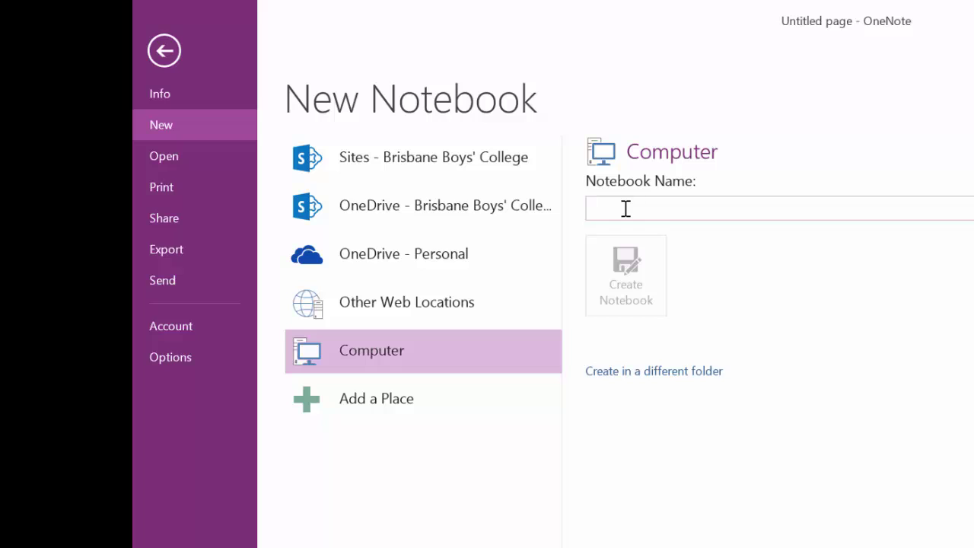
type("Exa")
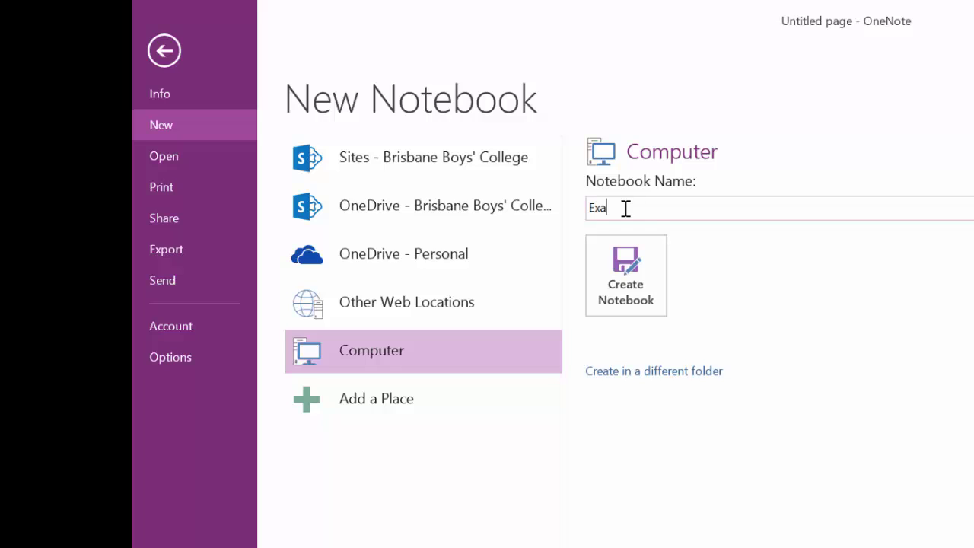
type("mple Notebook")
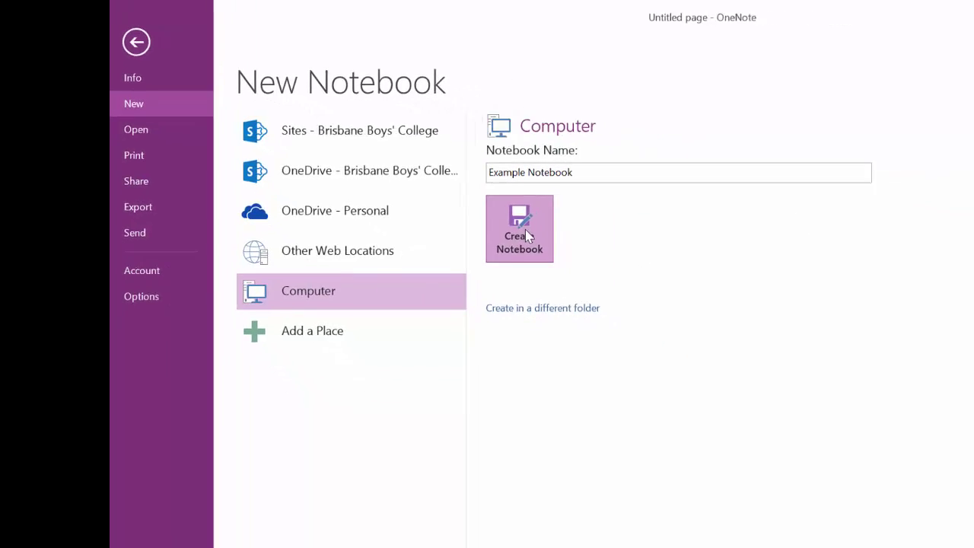
left_click(524, 229)
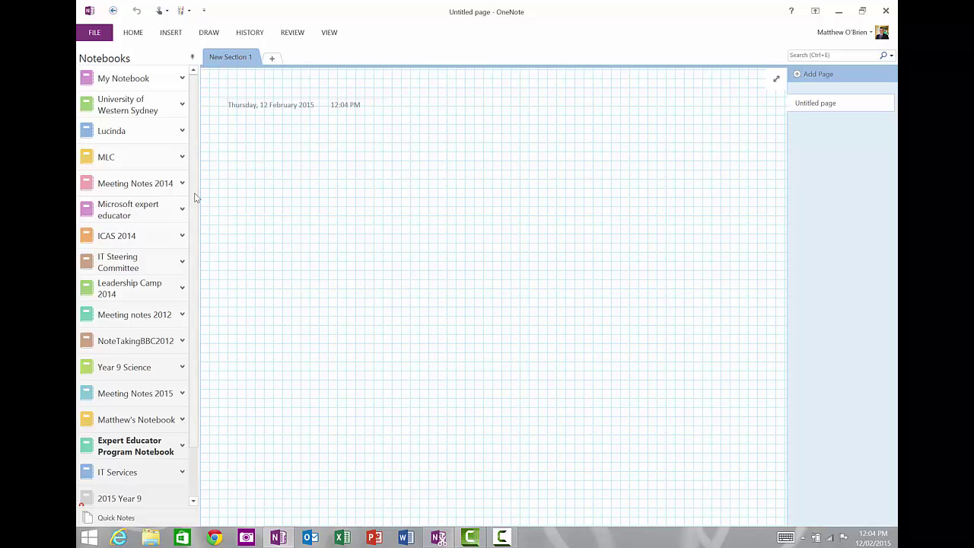
Drag Example Notebook to the top of the notebook list, check the other notebooks, then reopen it
left_click_drag(194, 208, 196, 279)
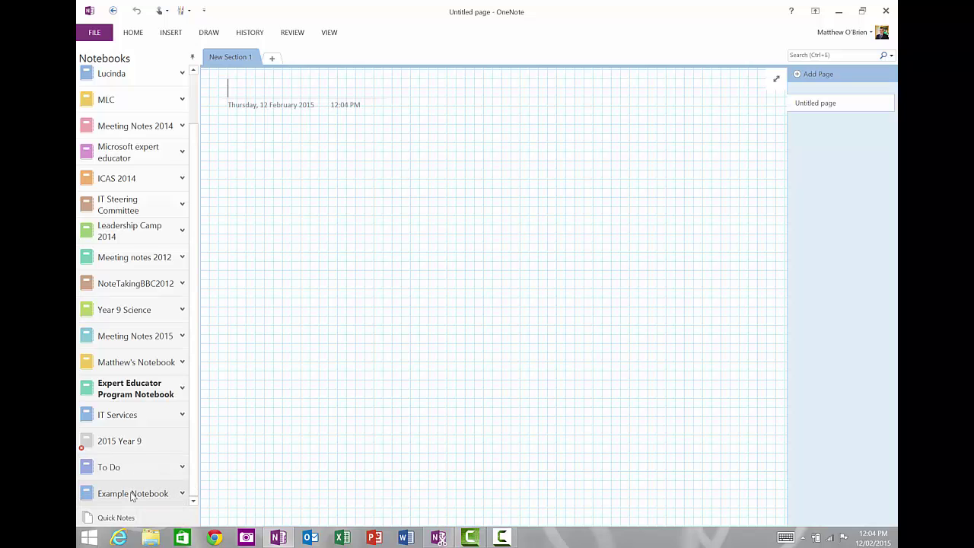
left_click_drag(132, 496, 139, 80)
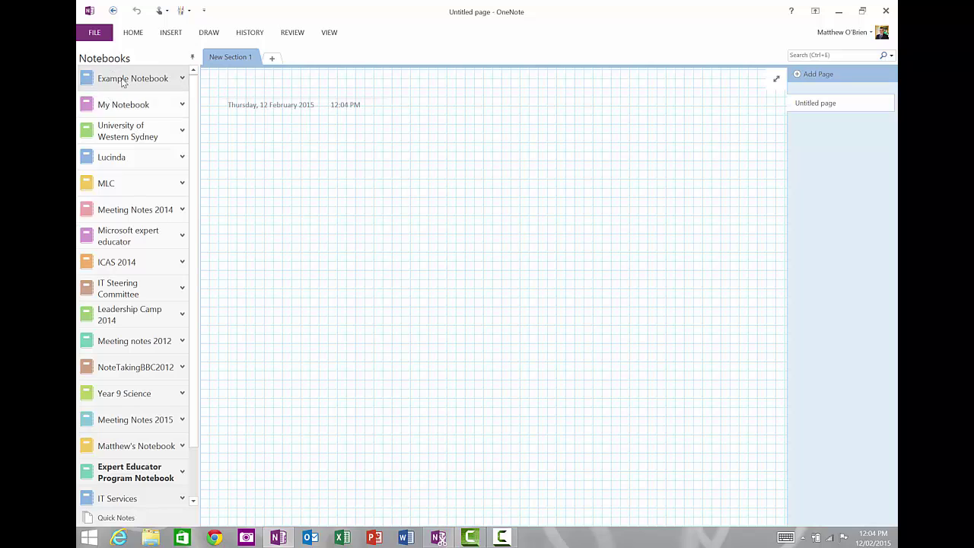
left_click(117, 111)
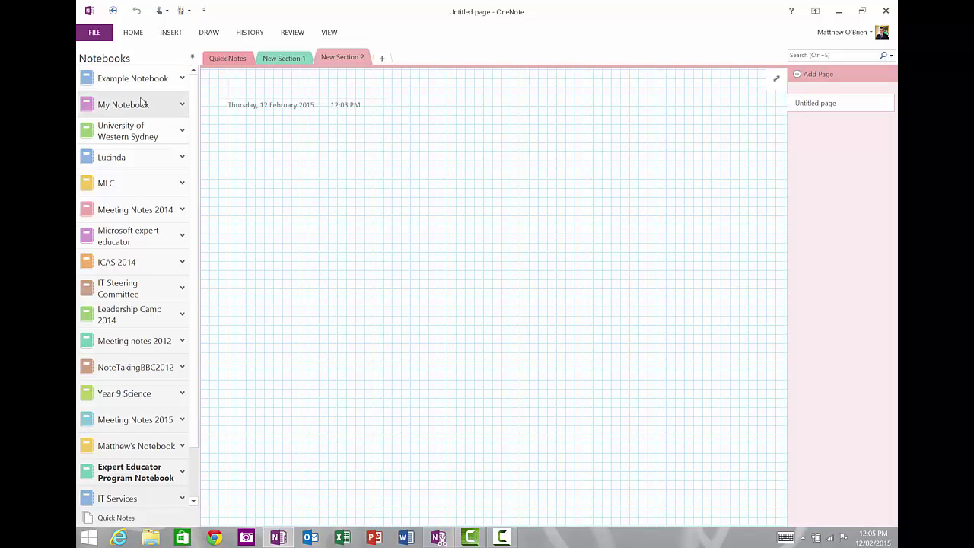
left_click(109, 161)
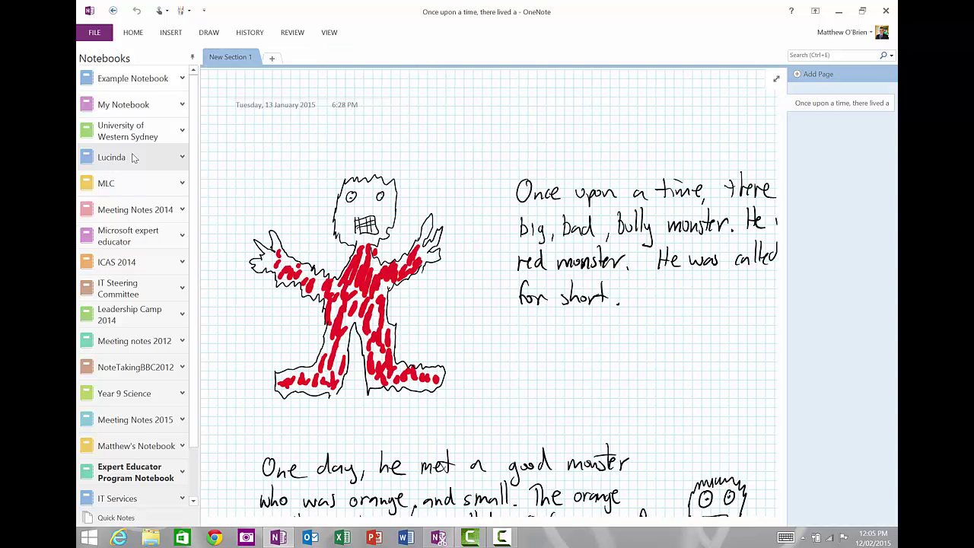
left_click(138, 84)
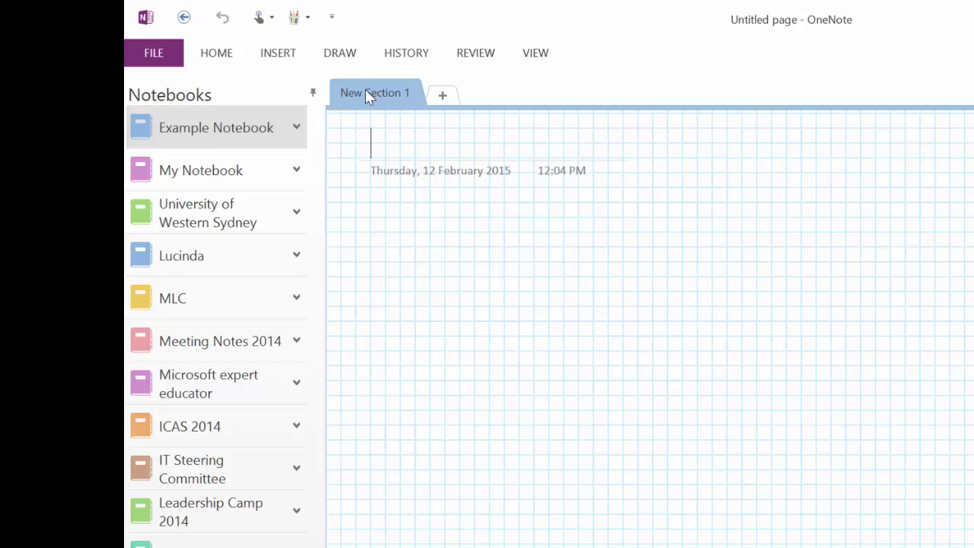
Rename New Section 1 to 'Section 1'
double_click(391, 92)
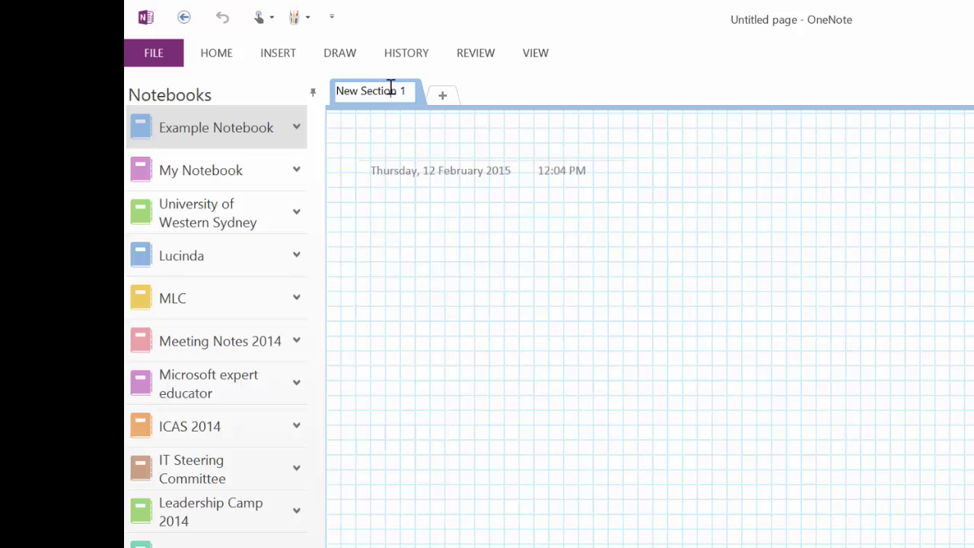
triple_click(391, 89)
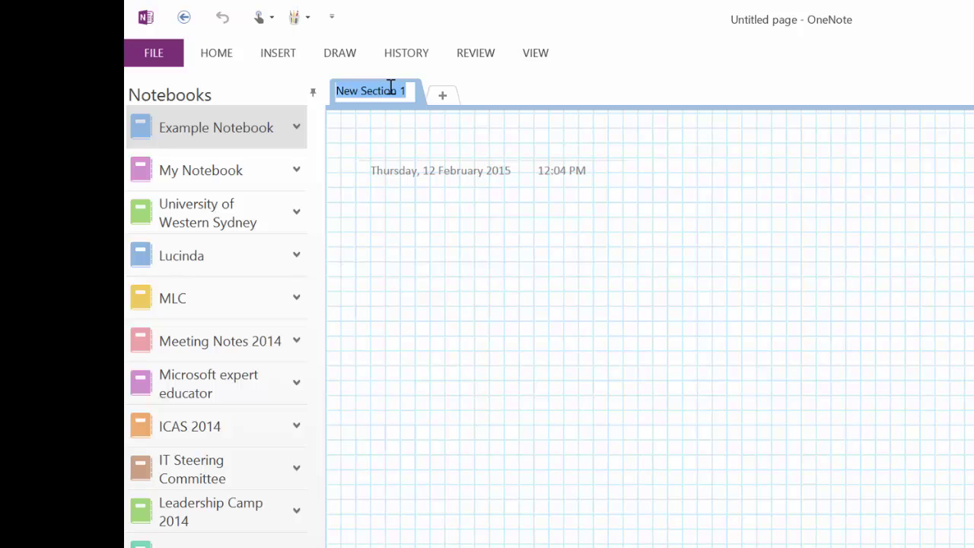
type("Section")
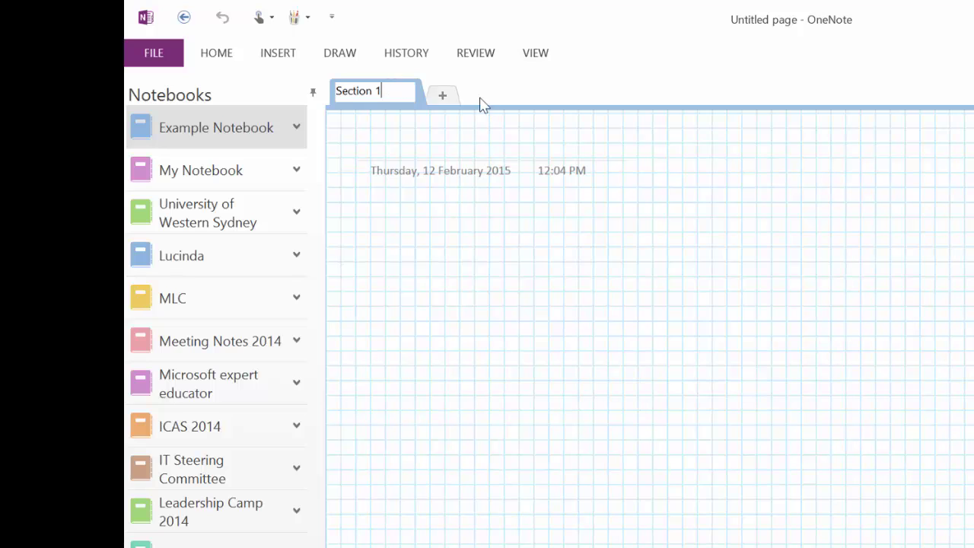
left_click(454, 129)
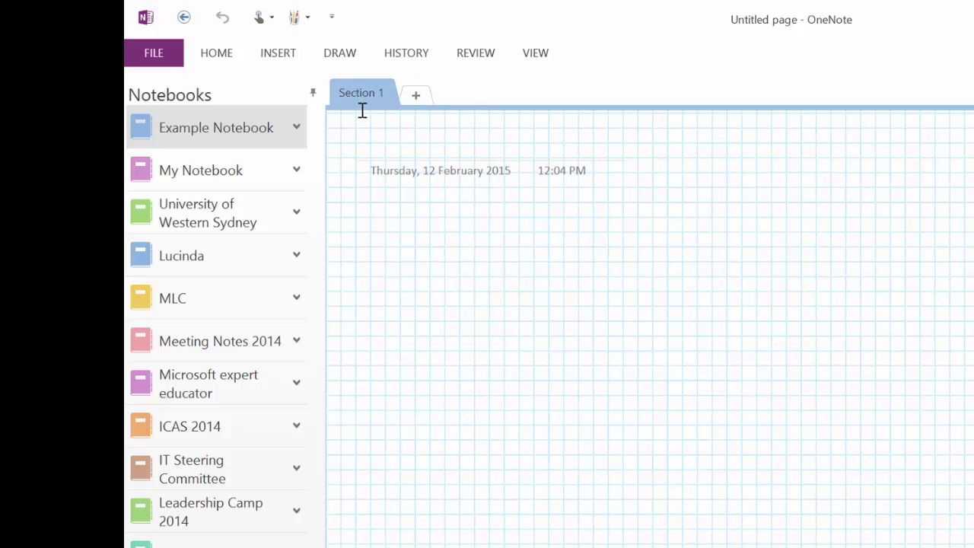
Add three sections named 'Class notes', 'Handouts' and 'Homework'
left_click(417, 96)
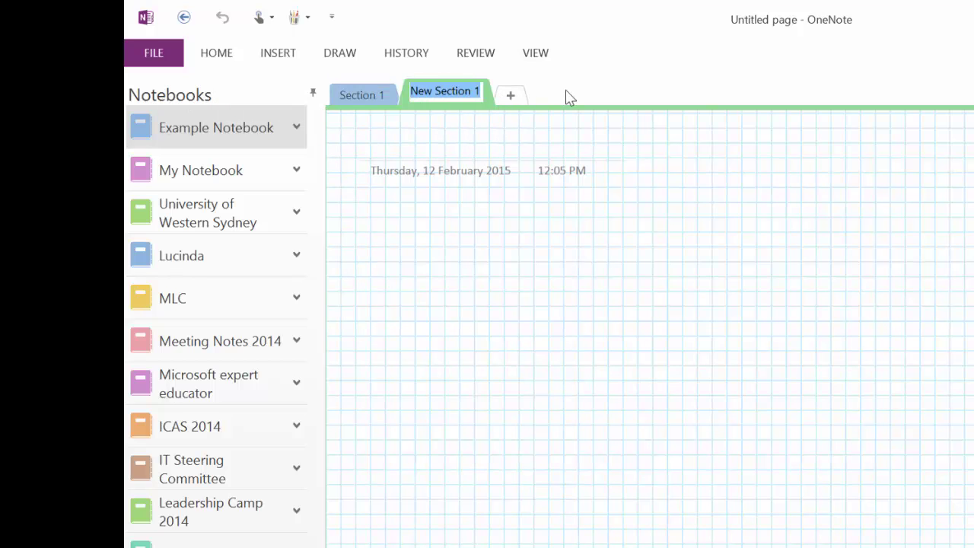
type("C")
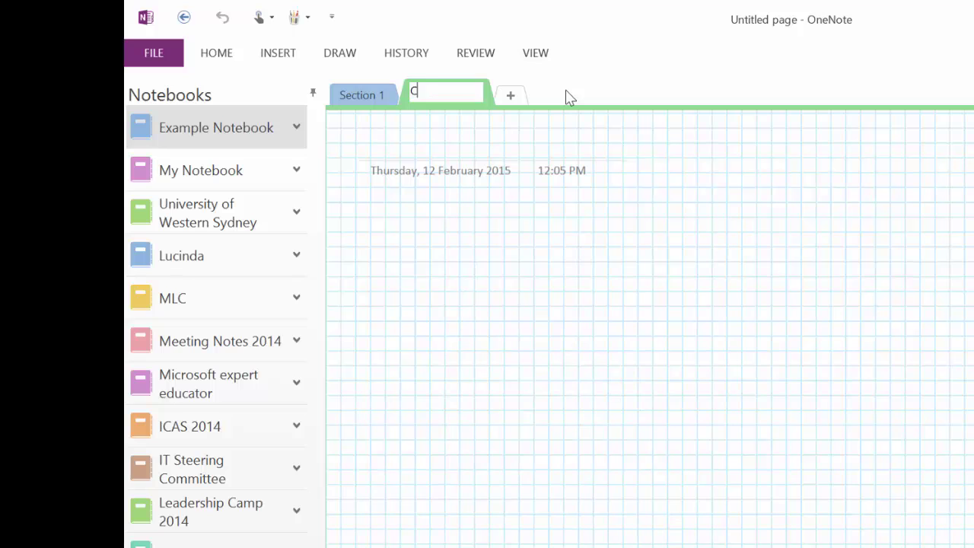
type("lass notes")
key("Return")
left_click(494, 97)
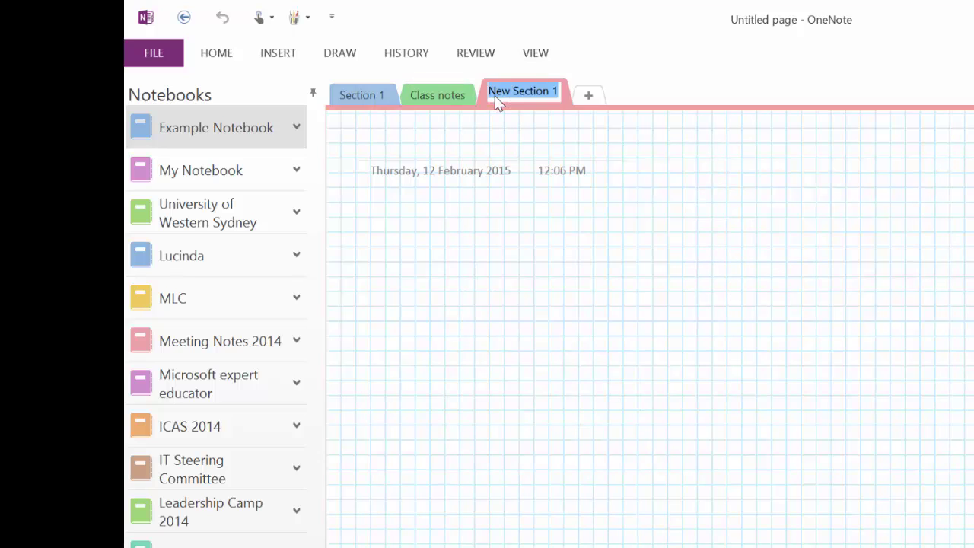
type("Handouts")
key("Return")
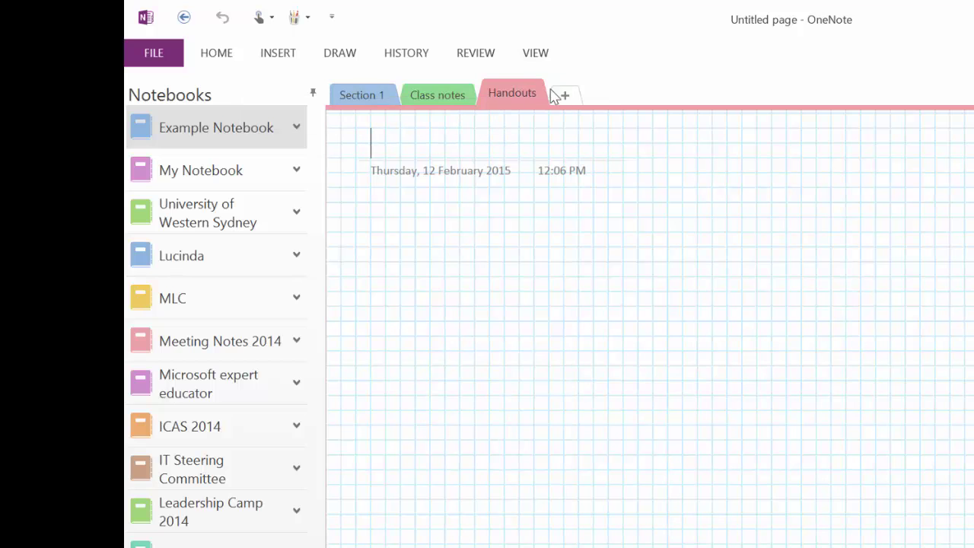
left_click(571, 100)
type("Homework")
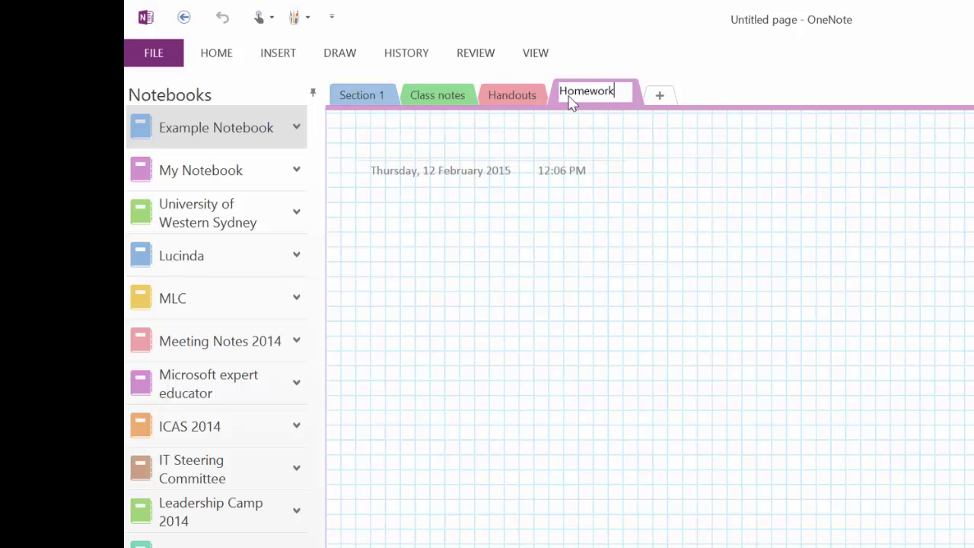
key("Return")
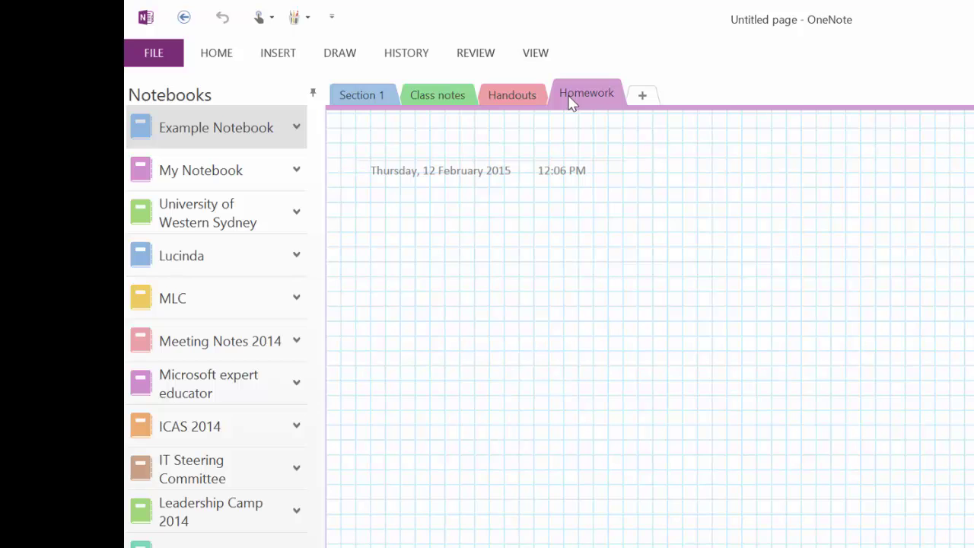
left_click(381, 99)
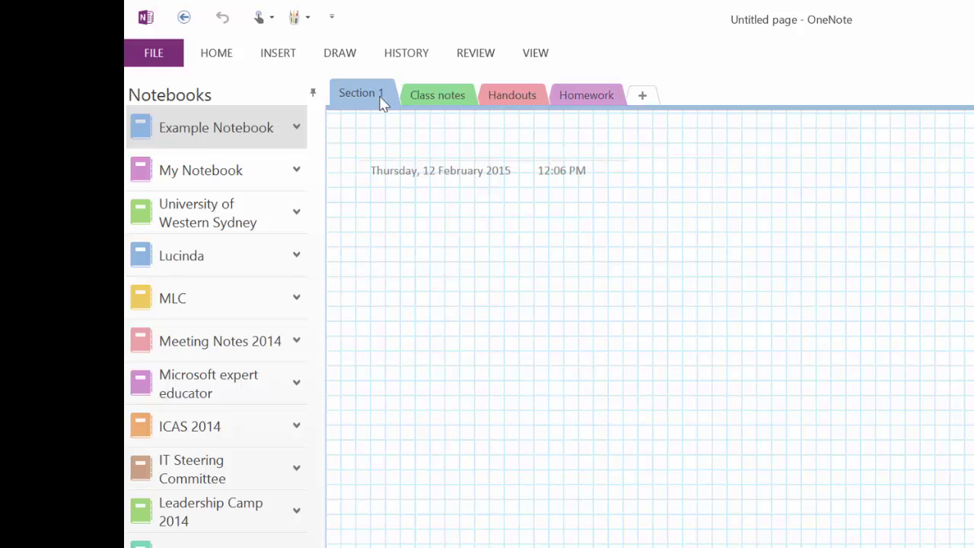
right_click(382, 103)
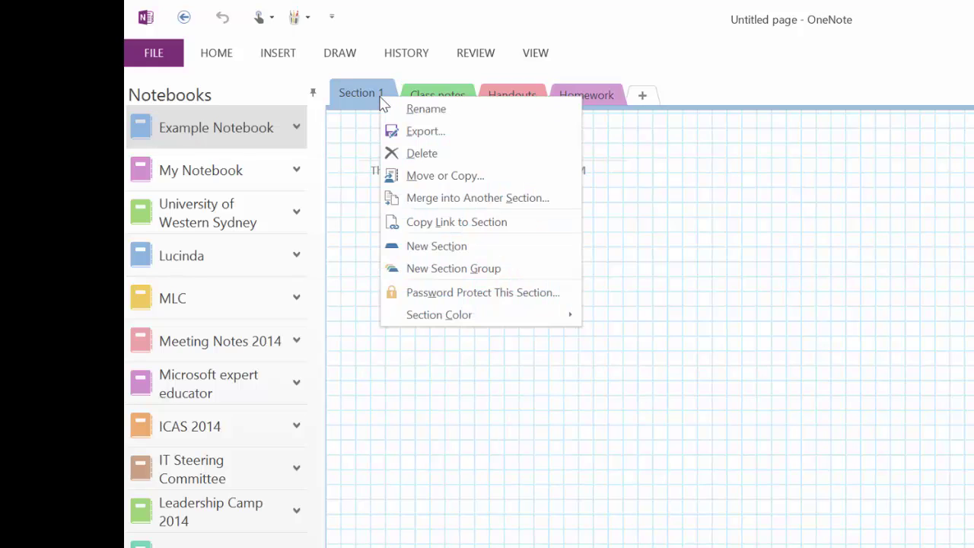
left_click(416, 158)
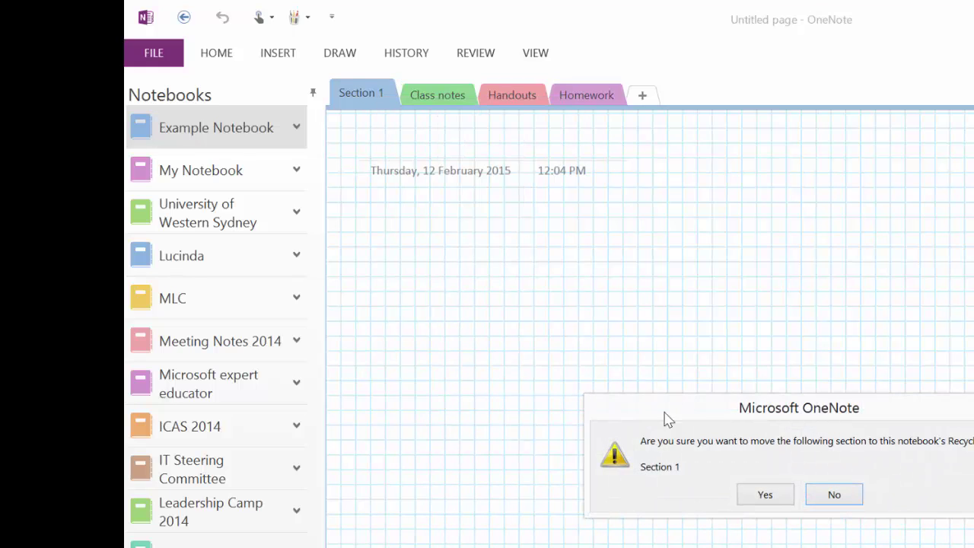
left_click(765, 496)
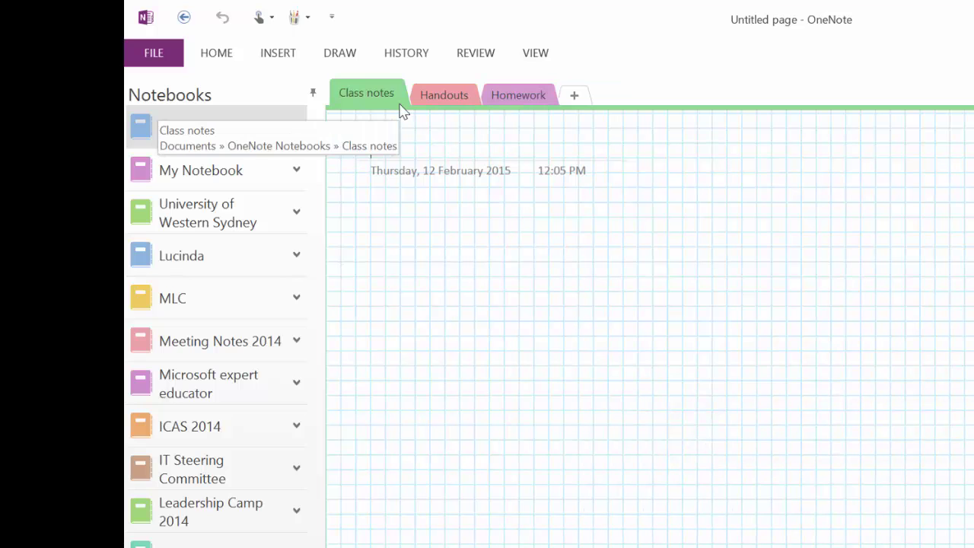
left_click(441, 97)
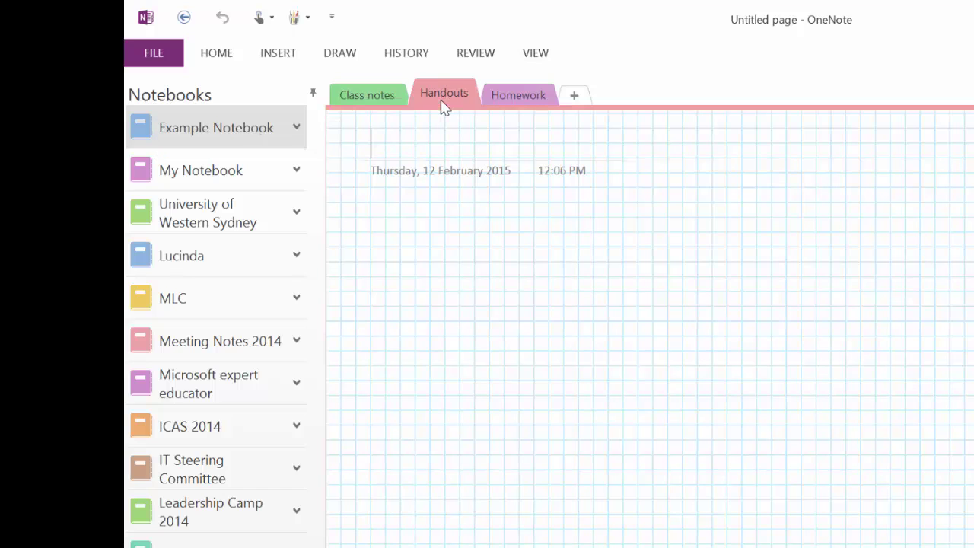
left_click(521, 97)
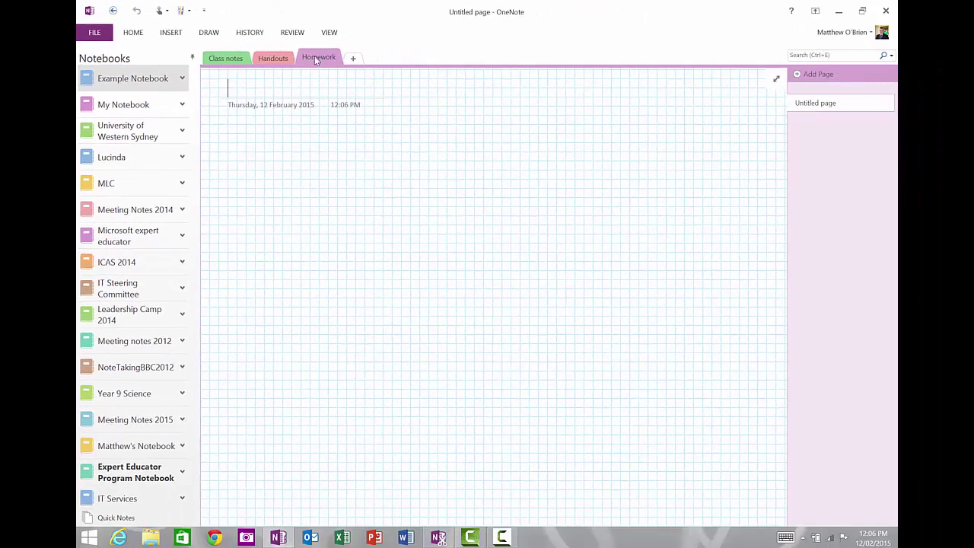
left_click(224, 62)
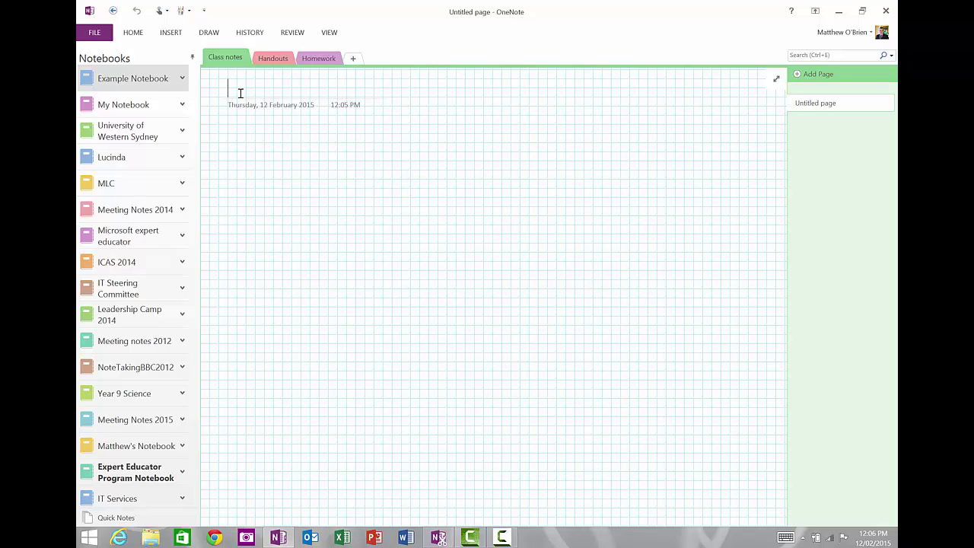
Title the first page 'Lesson 1' and add a second page titled 'Lesson 2 - Notetaking'
type("Lesson 1")
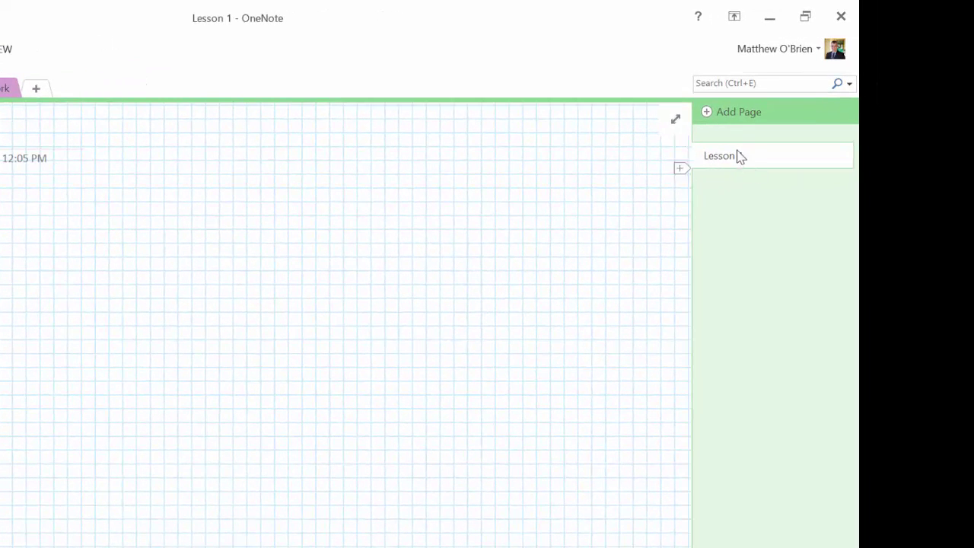
left_click(725, 116)
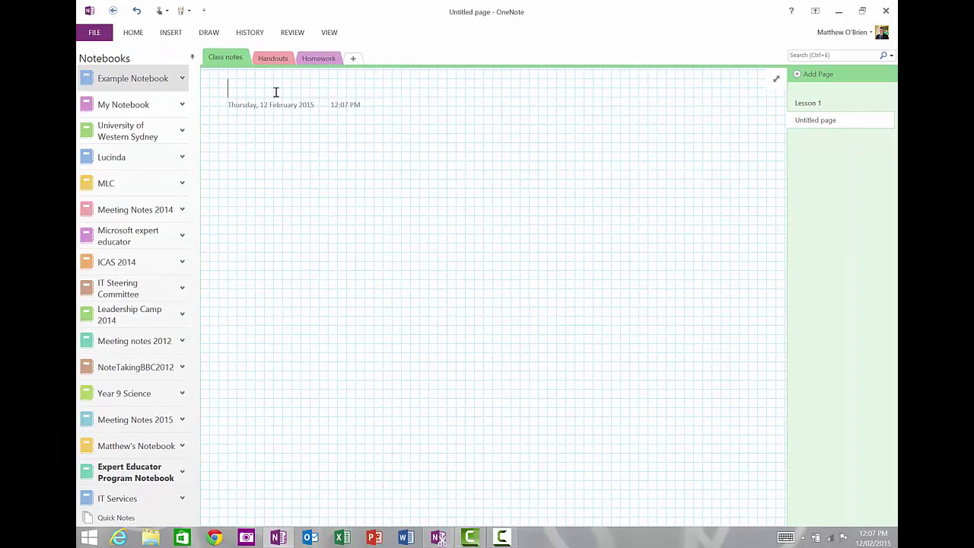
type("EL")
key("BackSpace")
key("BackSpace")
type("Lesson 2")
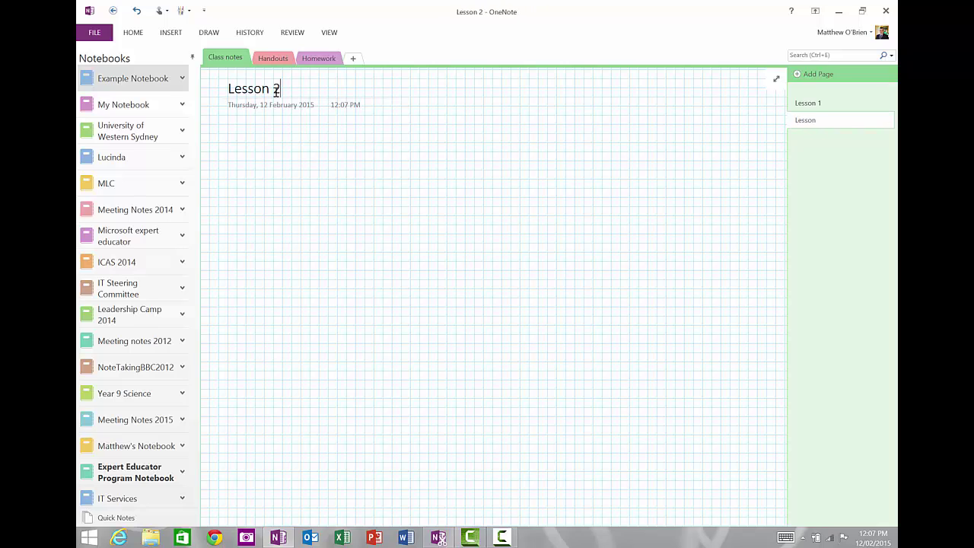
type(" - Not")
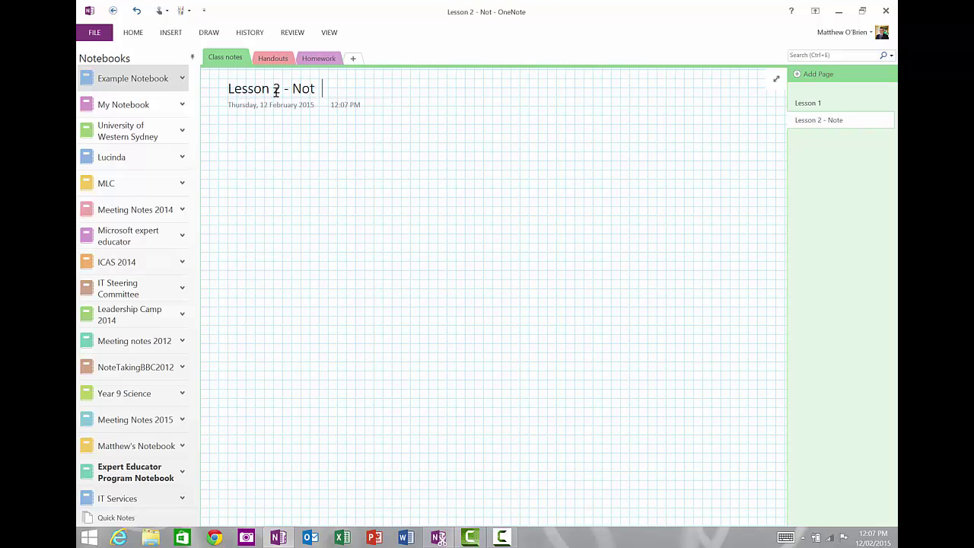
type("etaking")
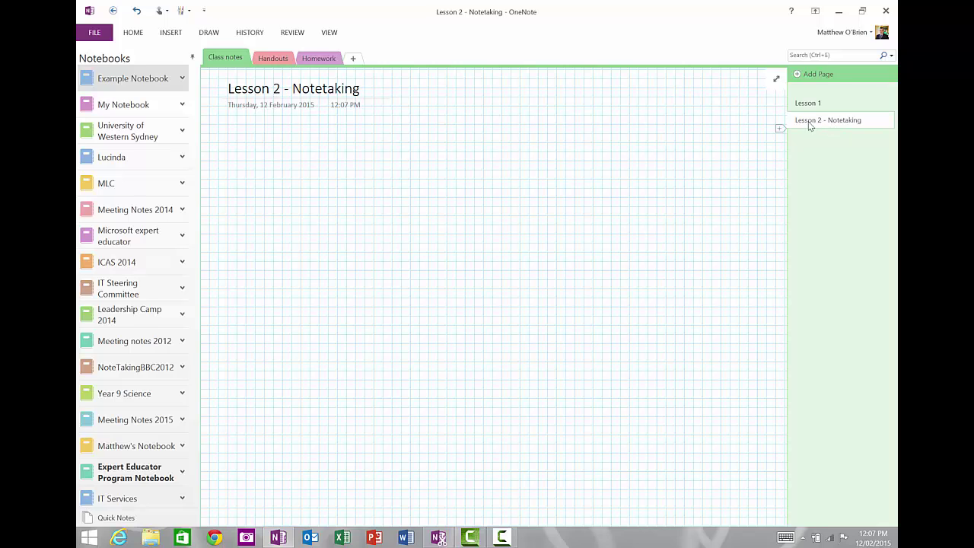
Add a third page titled 'Lesson 3 - Organisation', then check each lesson page
left_click(816, 79)
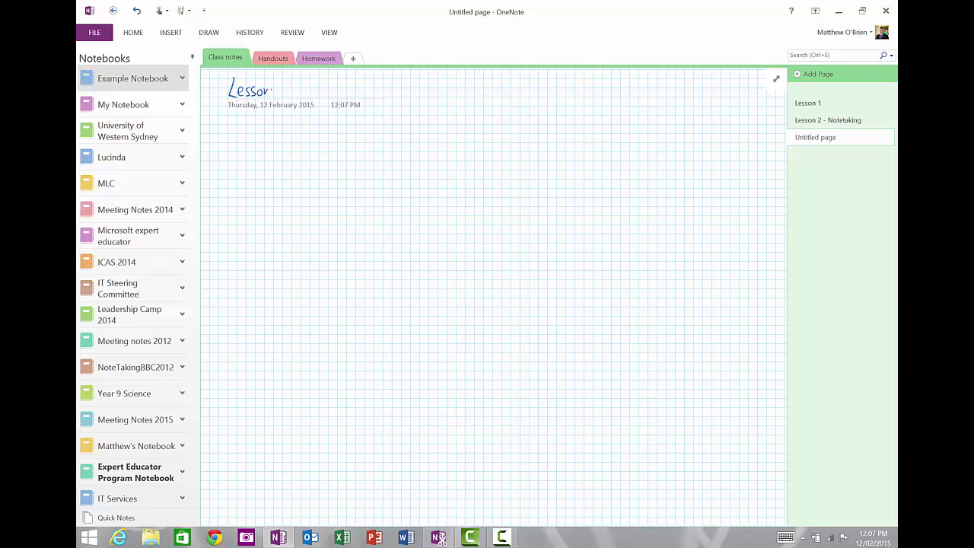
type("Lesson 3 - Or")
type("on")
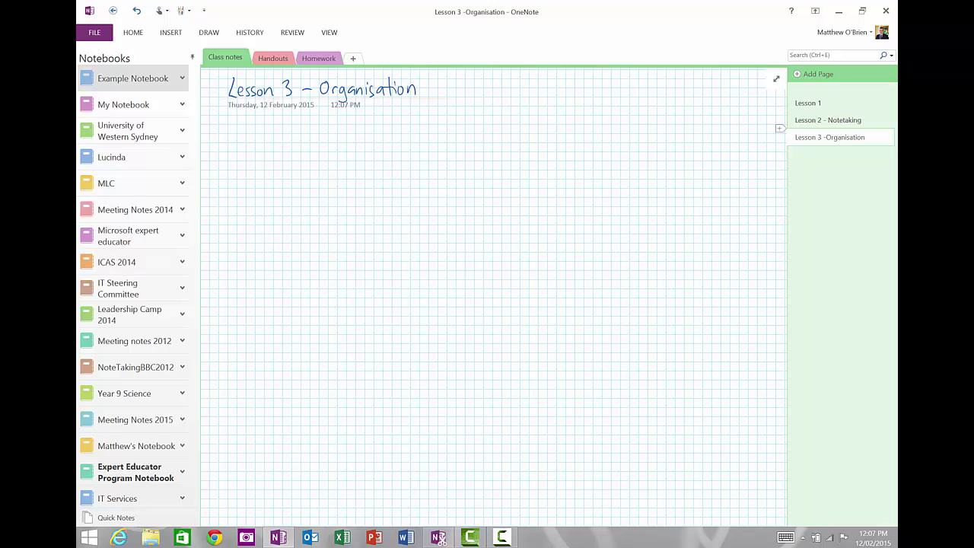
left_click(827, 121)
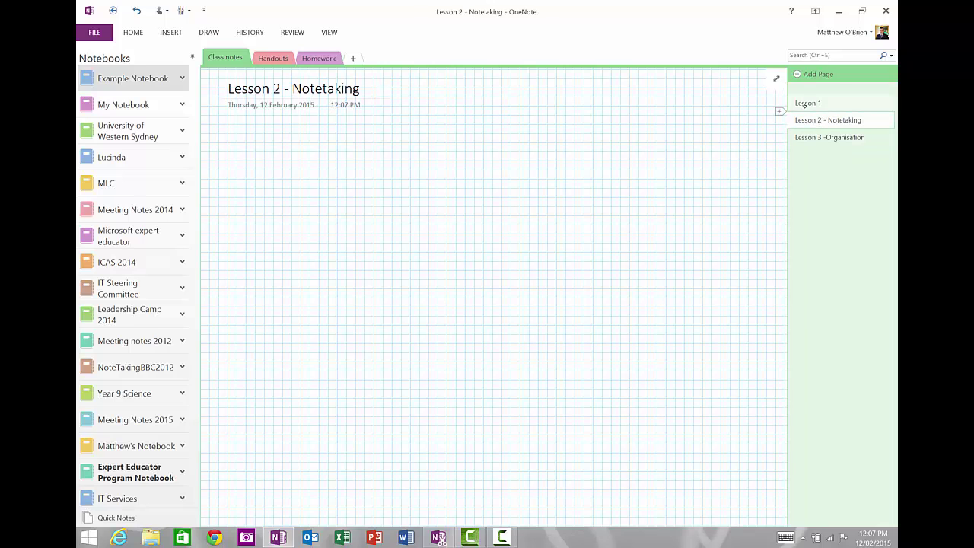
left_click(806, 103)
left_click(820, 120)
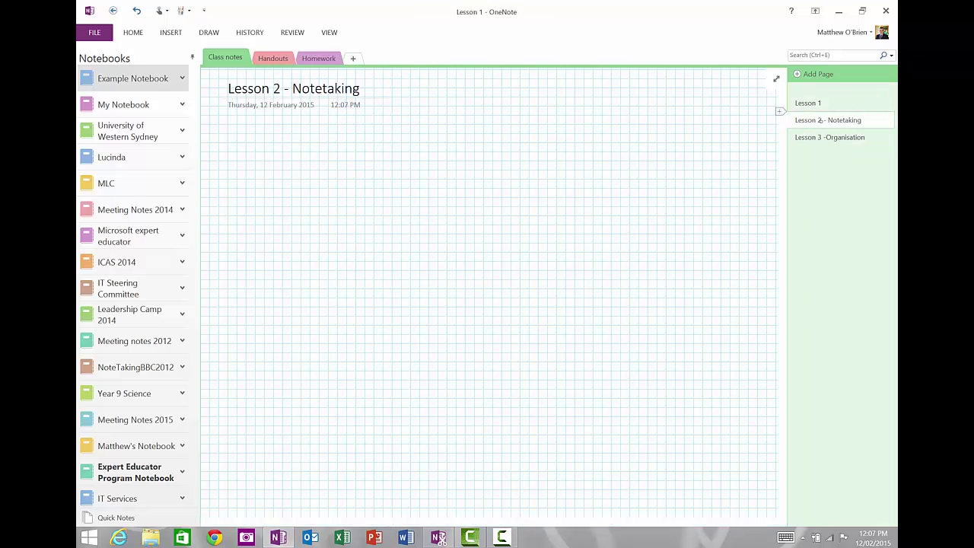
left_click(829, 135)
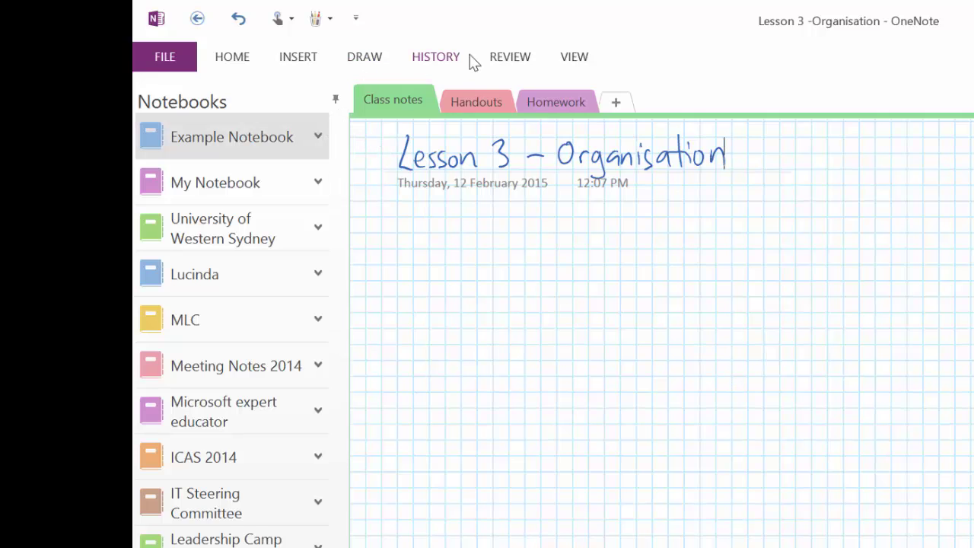
left_click(580, 65)
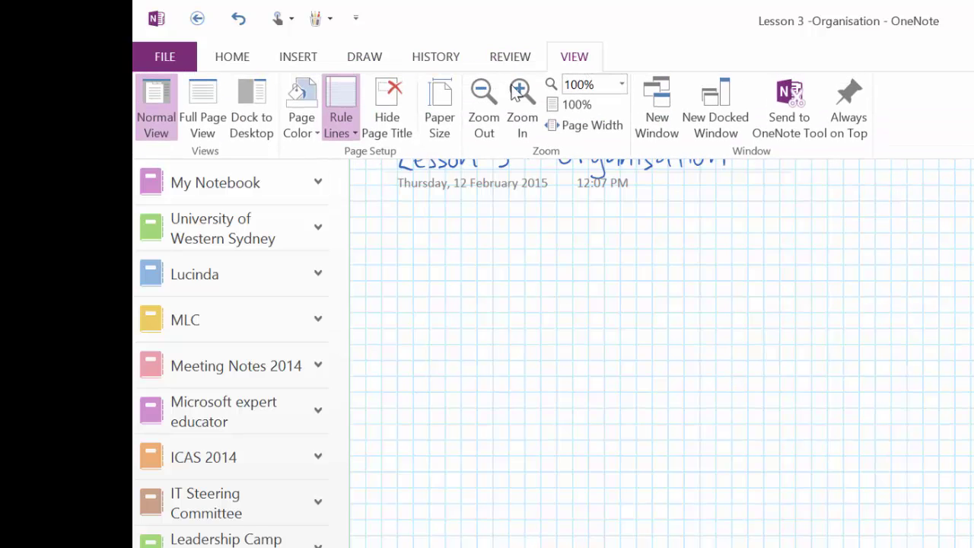
left_click(352, 127)
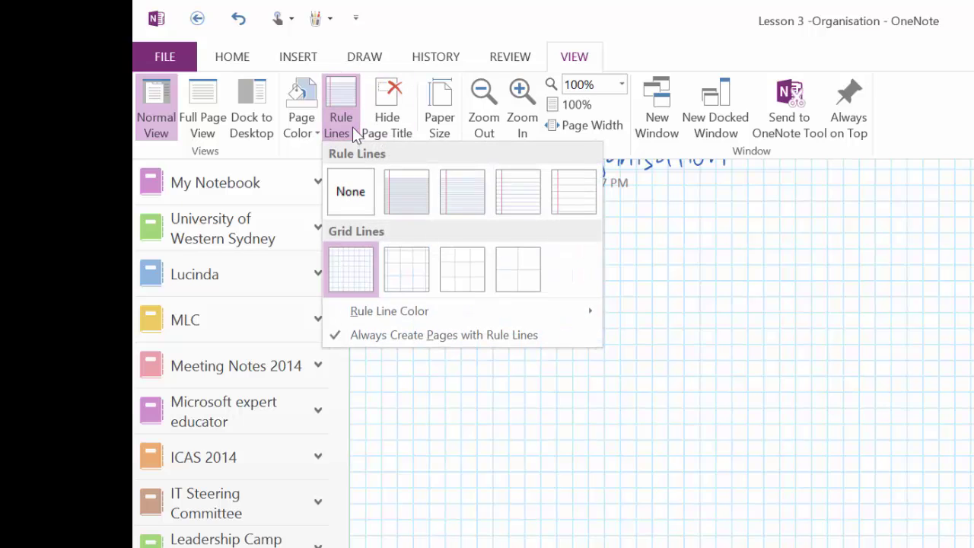
left_click(354, 196)
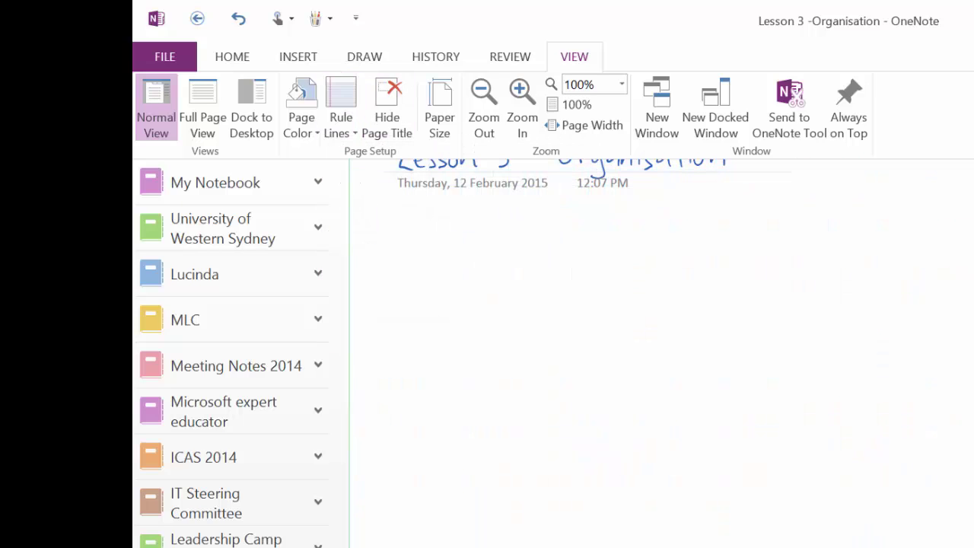
key("Escape")
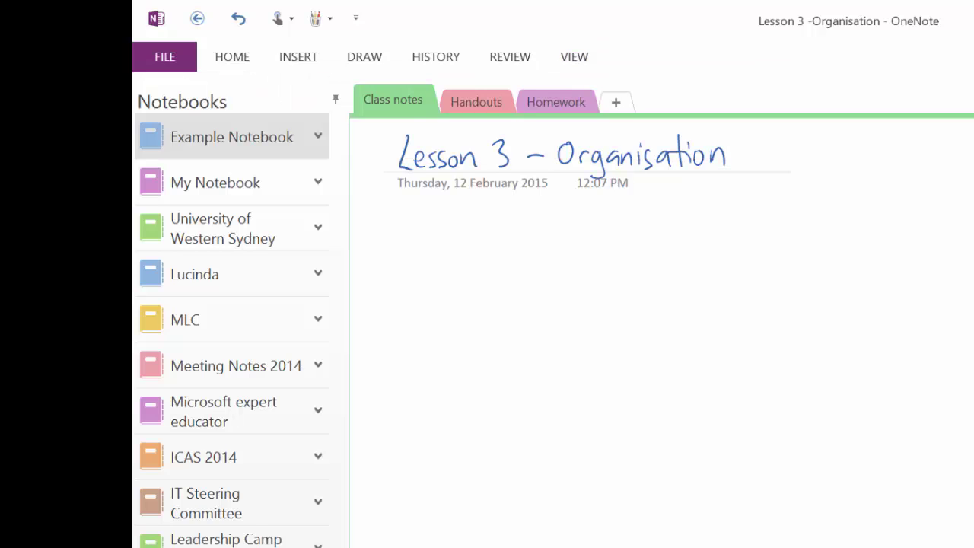
left_click(567, 58)
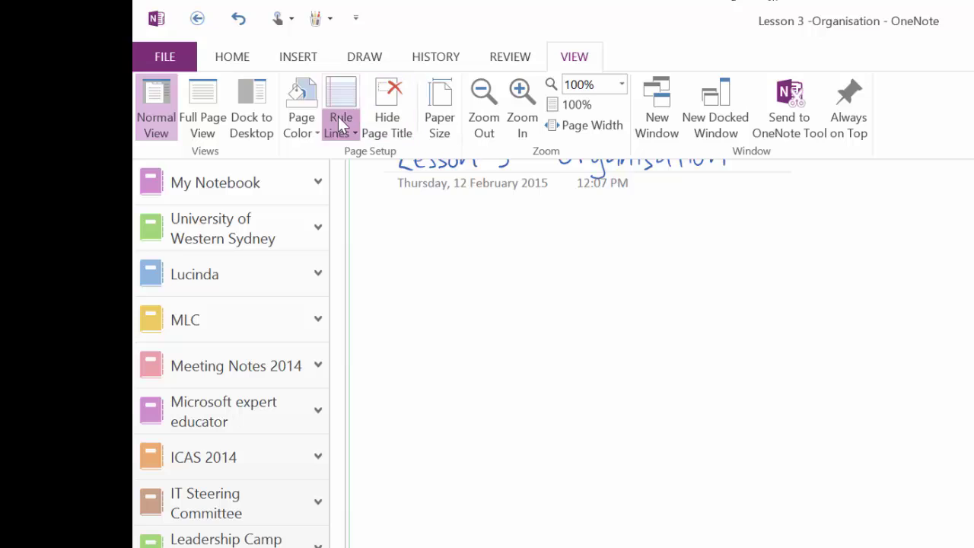
left_click(339, 124)
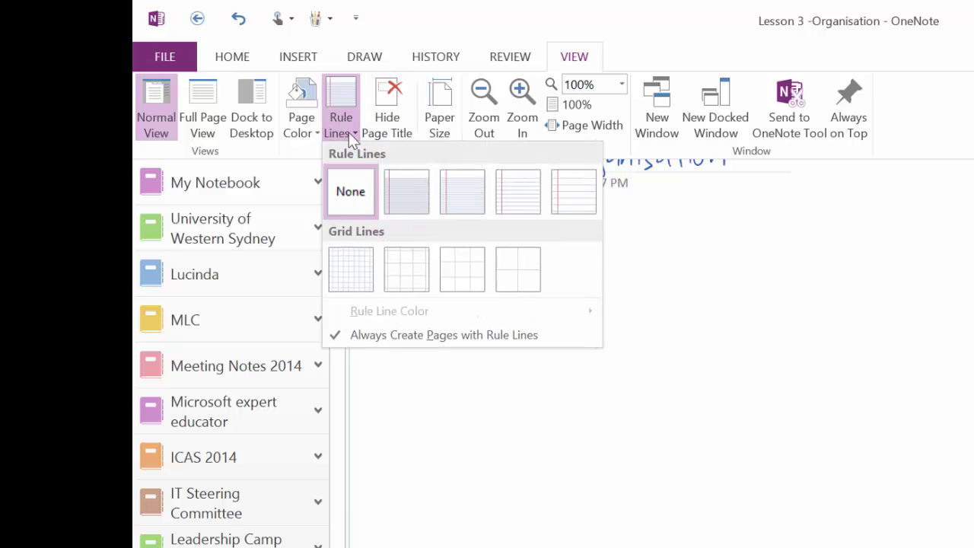
left_click(416, 196)
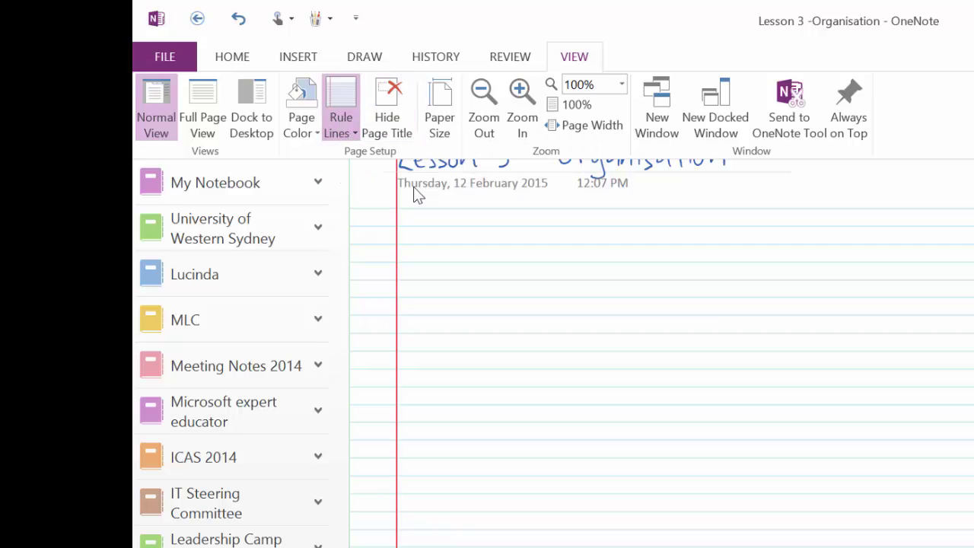
left_click(346, 99)
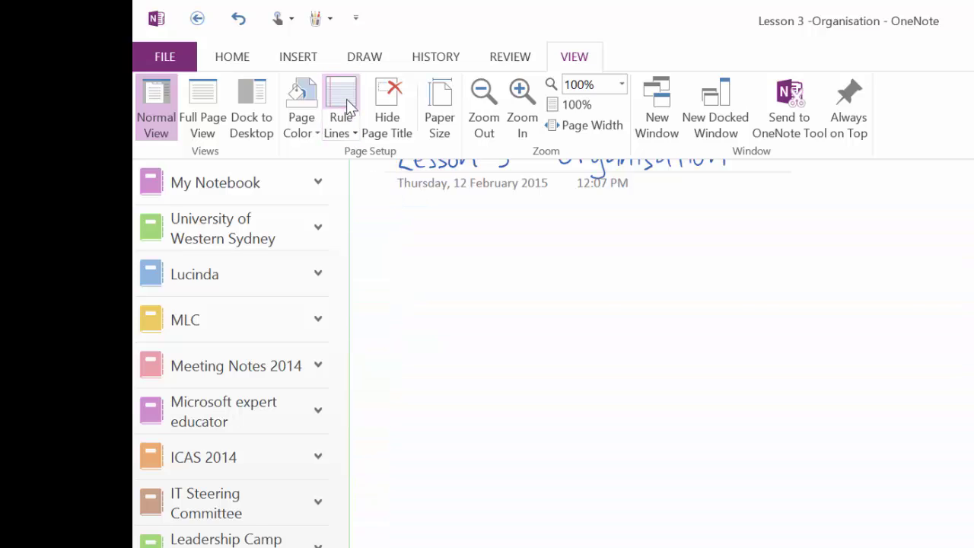
left_click(346, 99)
left_click(349, 130)
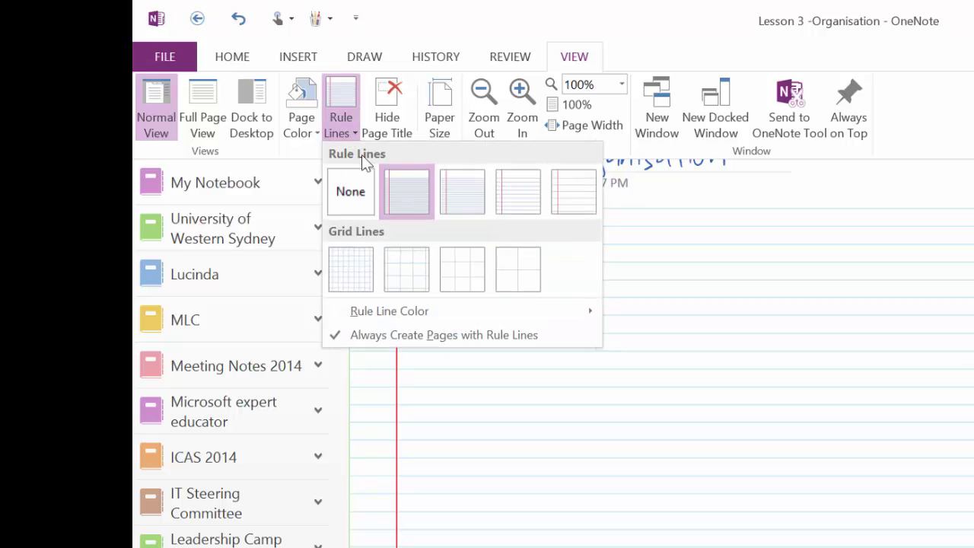
left_click(354, 262)
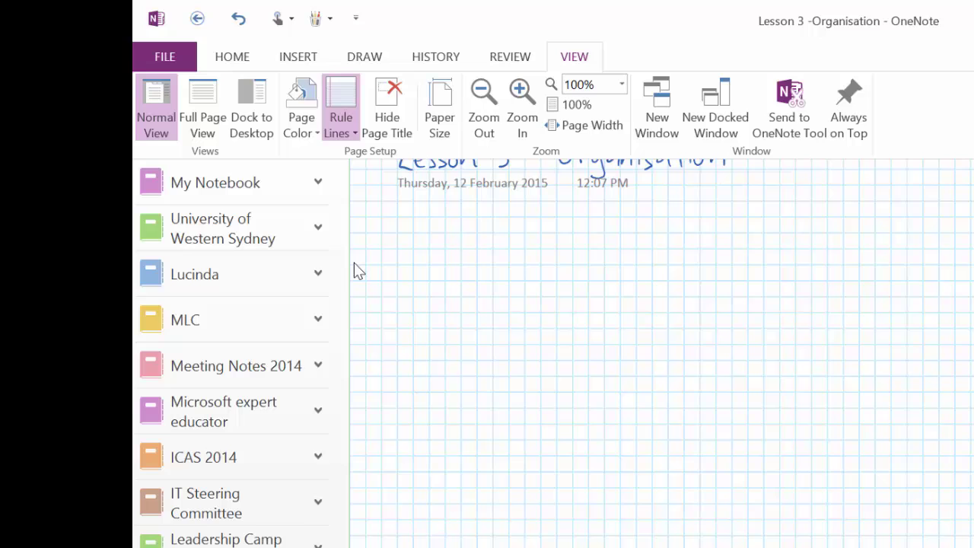
left_click(341, 92)
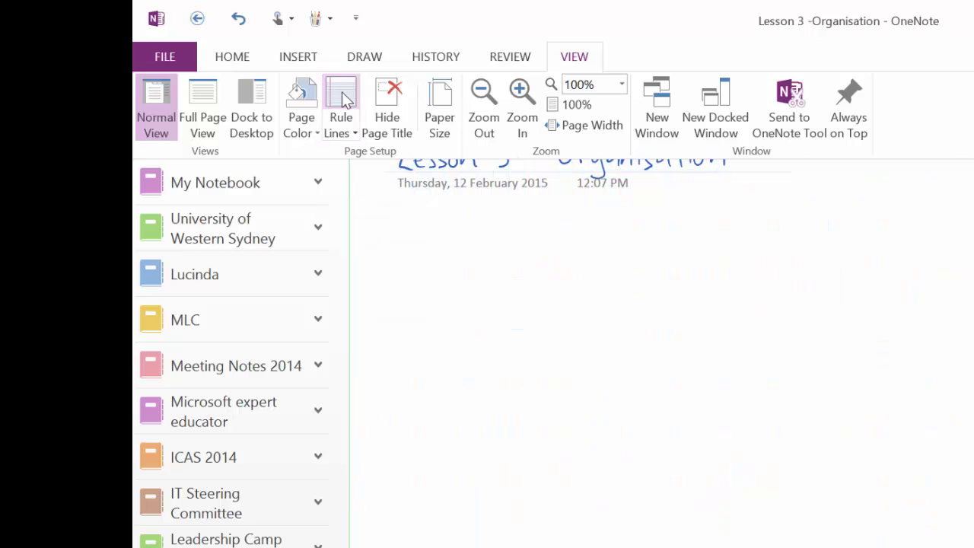
left_click(341, 131)
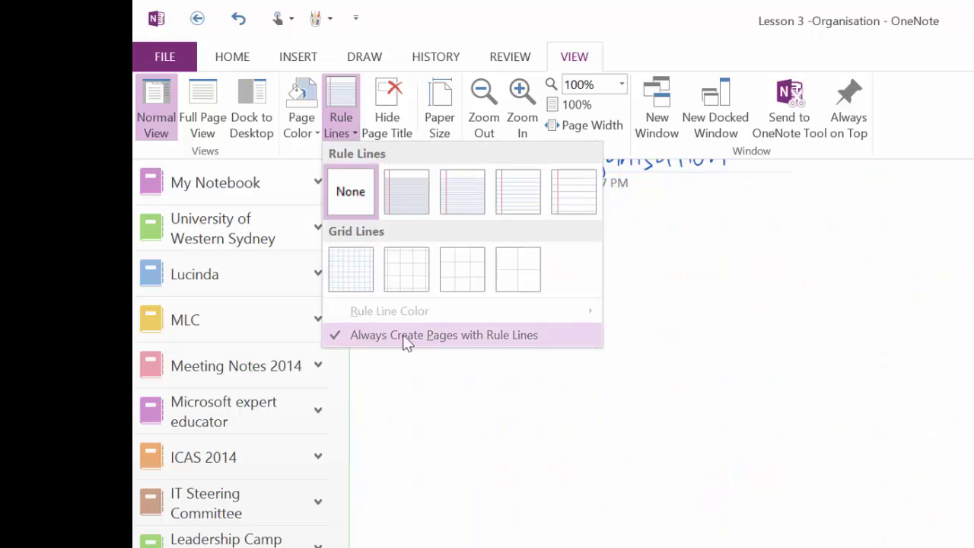
left_click(351, 274)
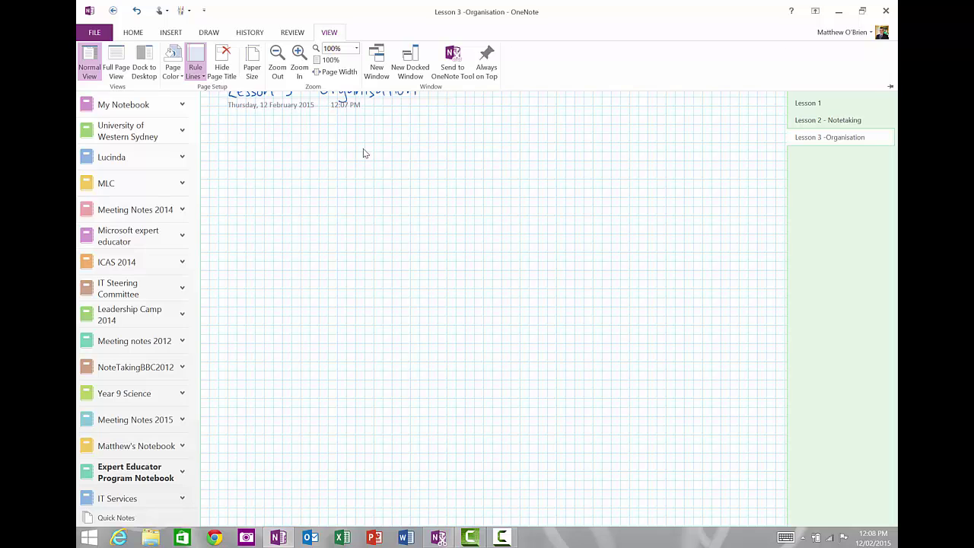
left_click(363, 148)
mouse_move(726, 427)
left_mouse_down()
mouse_move(724, 478)
mouse_move(642, 473)
mouse_move(641, 423)
mouse_move(728, 418)
left_mouse_up()
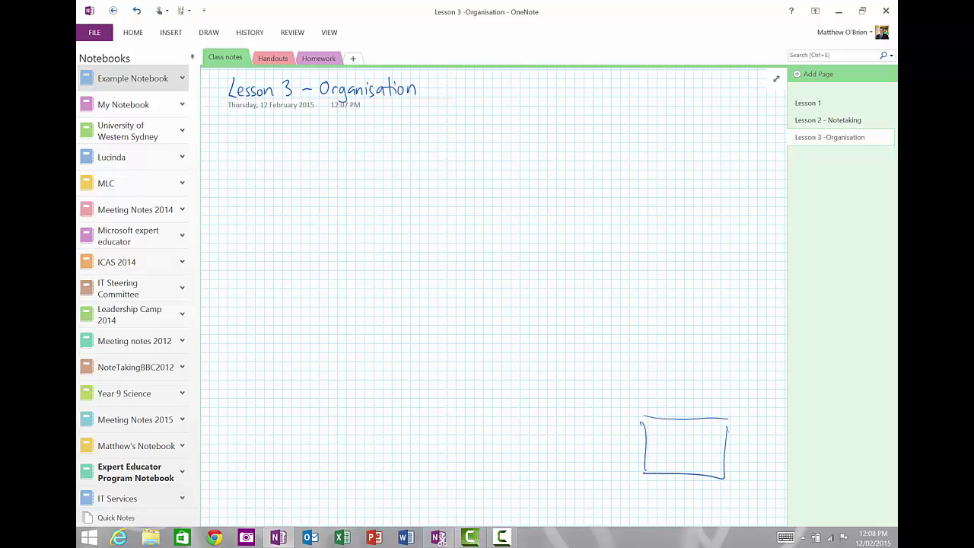
scroll(493, 297, "down", 5)
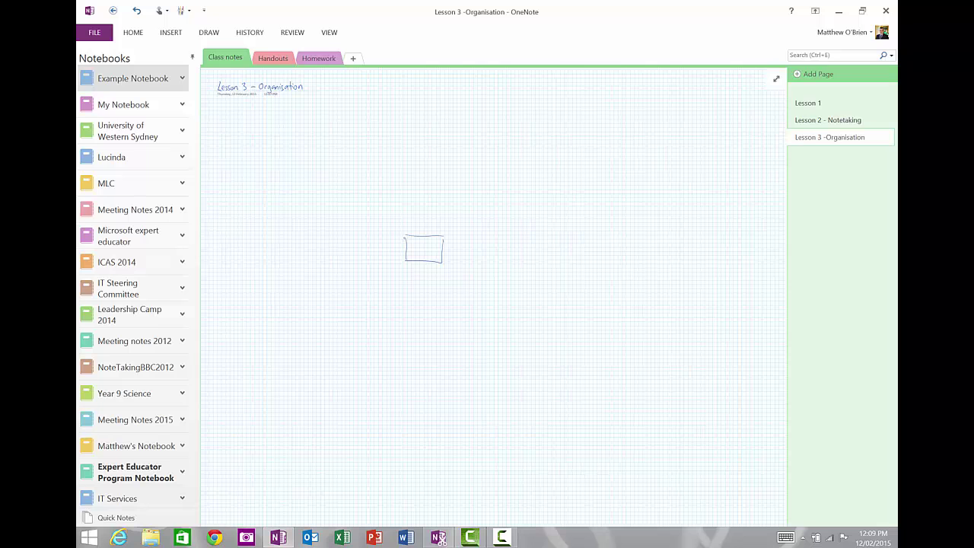
left_click_drag(714, 500, 734, 466)
scroll(493, 297, "down", 3)
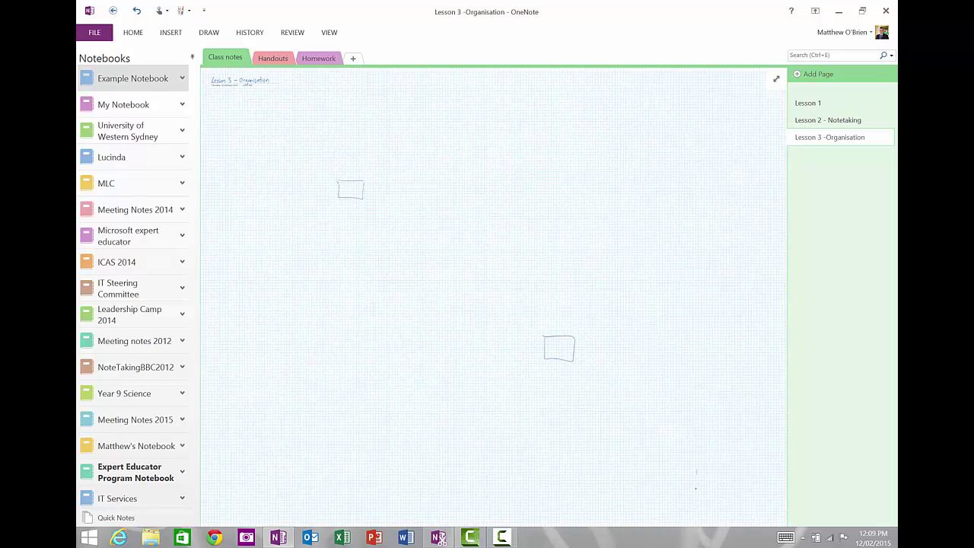
mouse_move(691, 466)
left_mouse_down()
mouse_move(751, 485)
mouse_move(703, 500)
left_mouse_up()
scroll(493, 297, "up", 5)
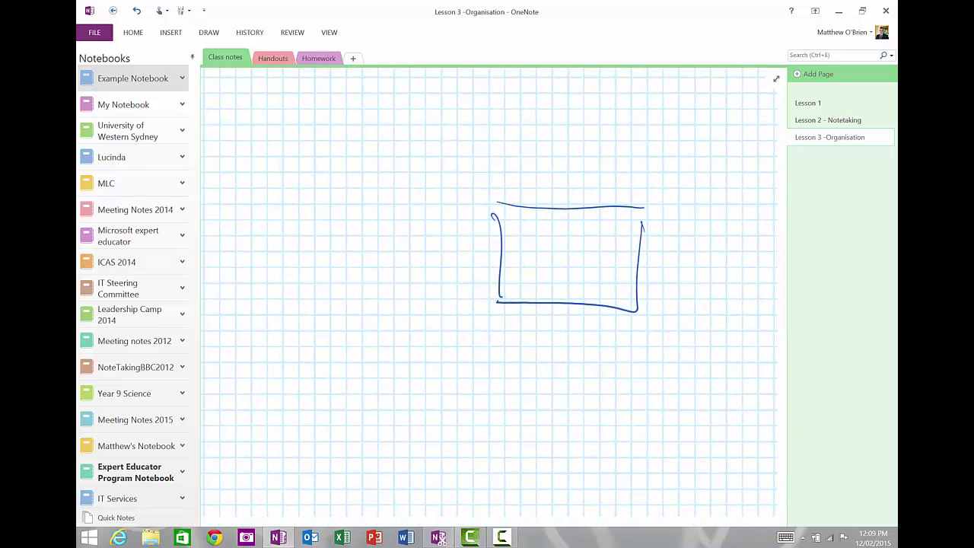
scroll(493, 297, "up", 5)
scroll(493, 296, "left", 3)
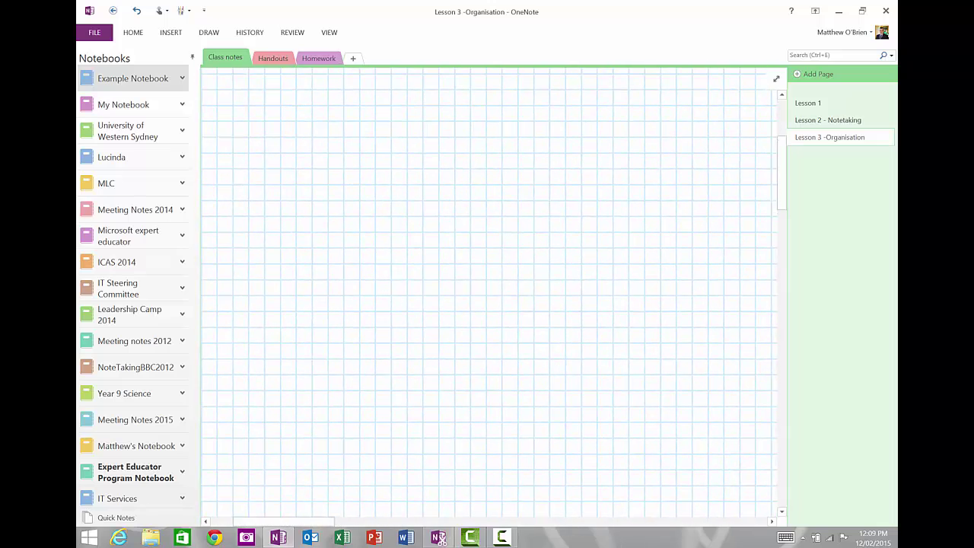
scroll(493, 297, "down", 1)
scroll(493, 297, "left", 4)
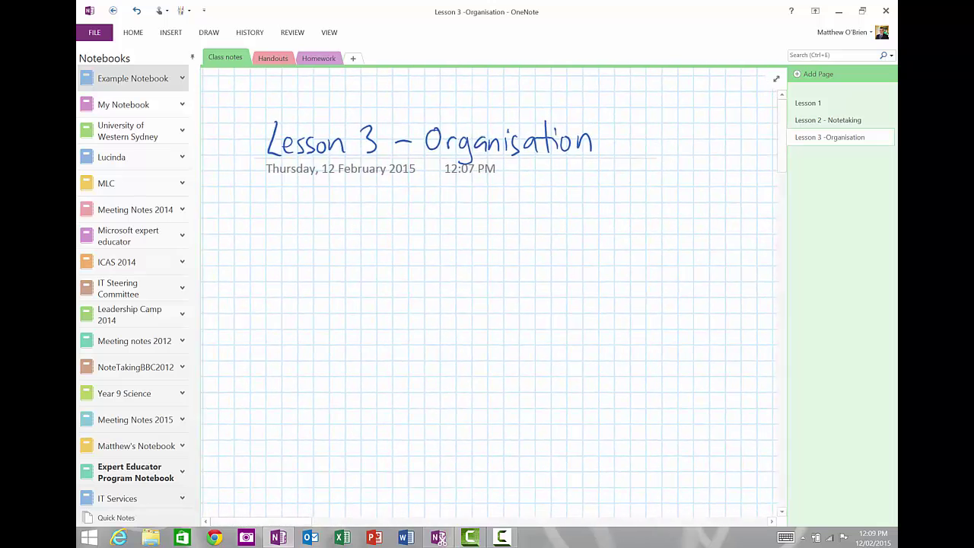
scroll(493, 296, "right", 3)
scroll(493, 297, "right", 2)
scroll(493, 297, "down", 1)
scroll(493, 297, "left", 5)
scroll(493, 297, "up", 1)
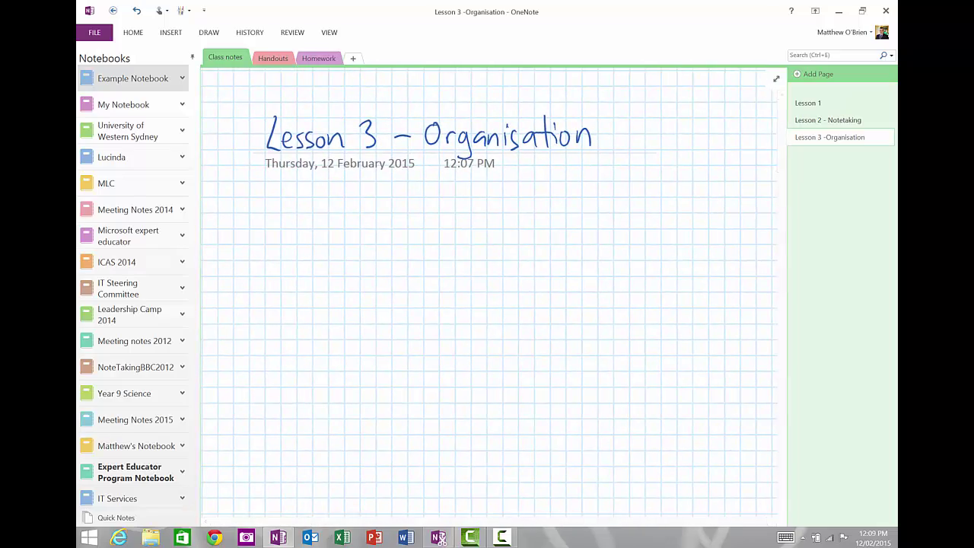
scroll(493, 297, "down", 3)
scroll(493, 297, "up", 1)
scroll(493, 296, "down", 3)
scroll(493, 297, "down", 1)
scroll(493, 297, "right", 1)
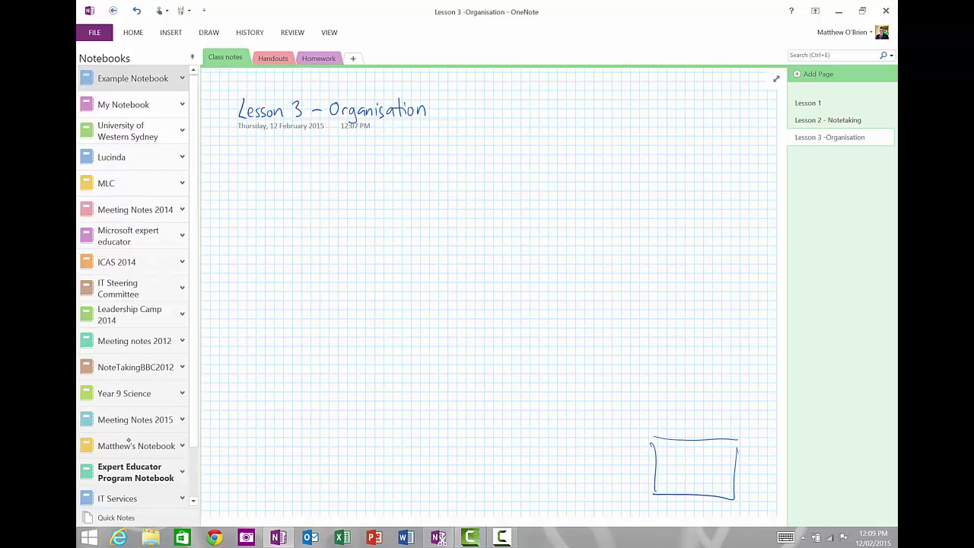
left_click(776, 79)
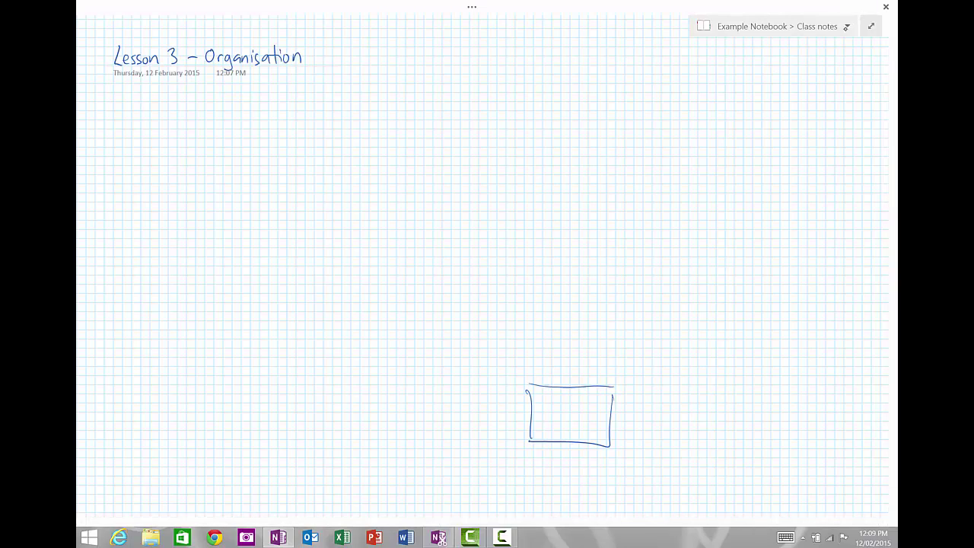
left_click(776, 26)
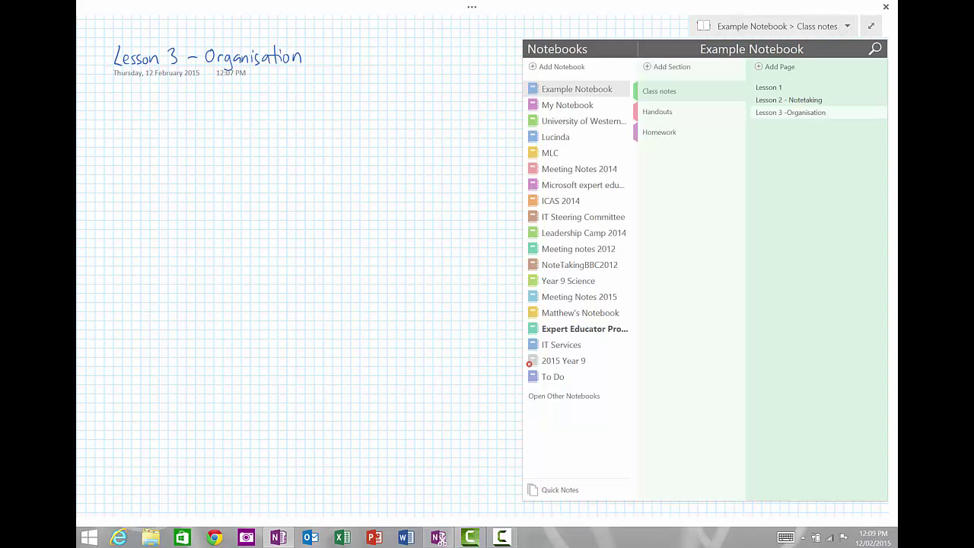
key("Escape")
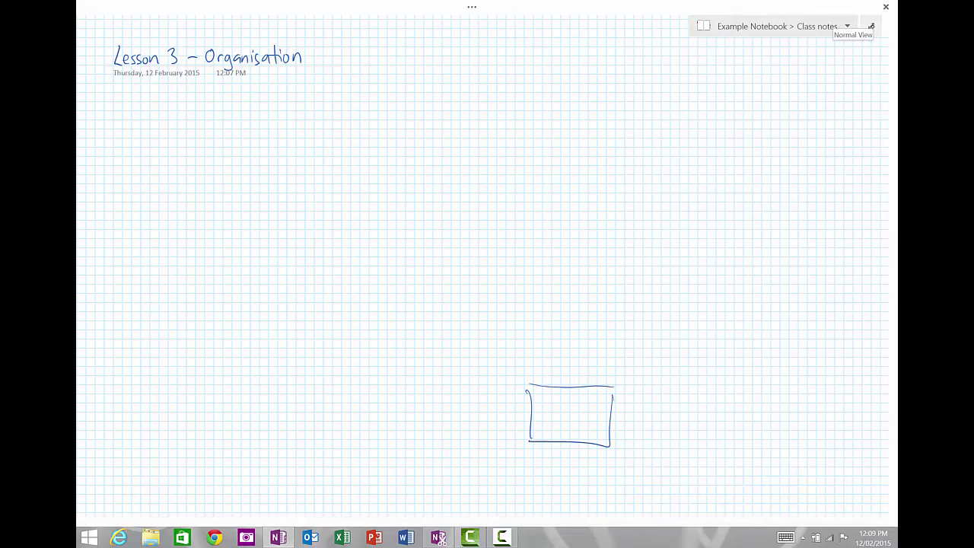
left_click(871, 26)
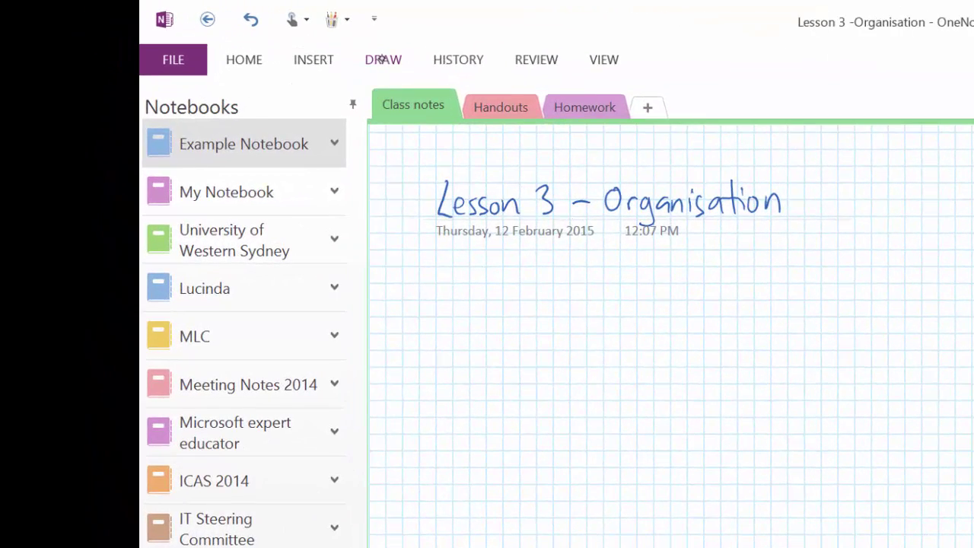
Pick a red pen from the Draw pen gallery and draw two wavy lines under the title
left_click(381, 58)
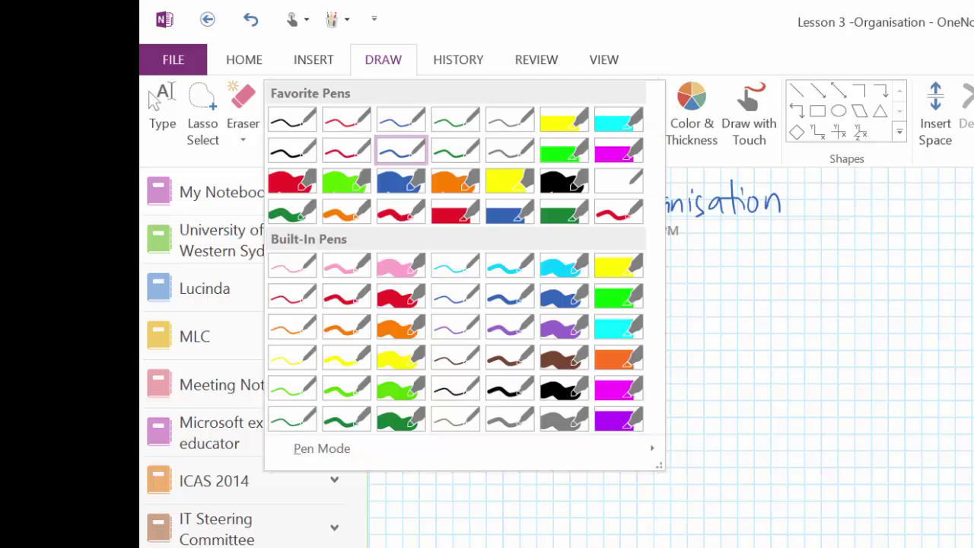
left_click(654, 131)
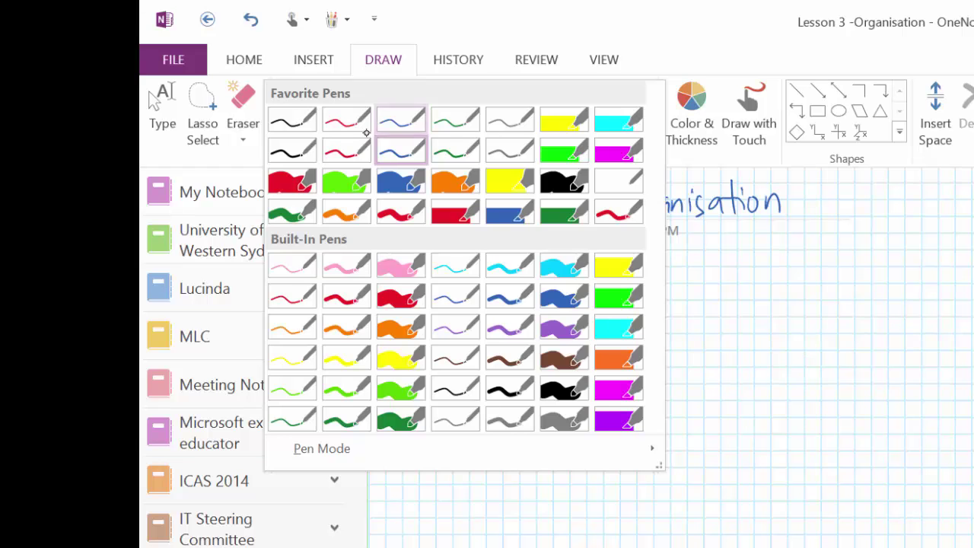
left_click(346, 149)
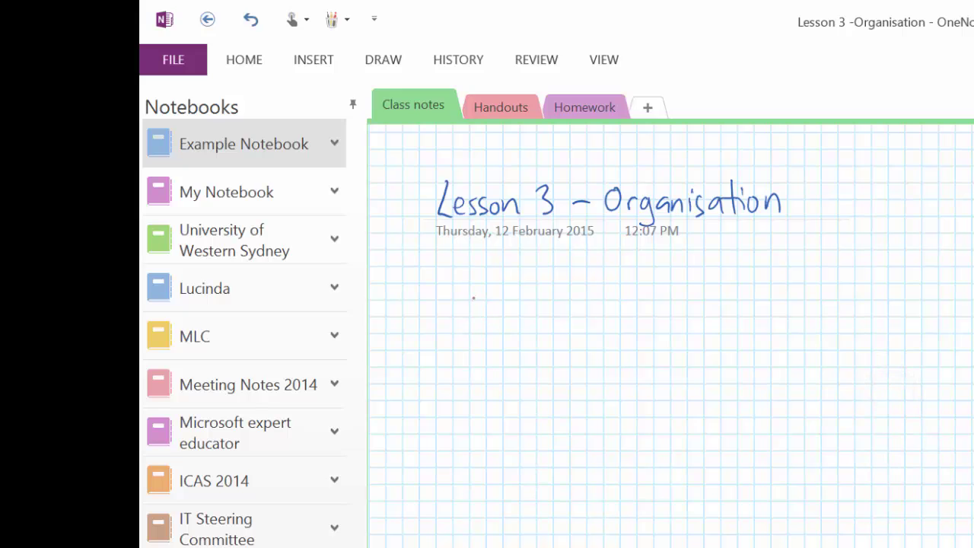
mouse_move(473, 282)
left_mouse_down()
mouse_move(597, 316)
mouse_move(702, 314)
left_mouse_up()
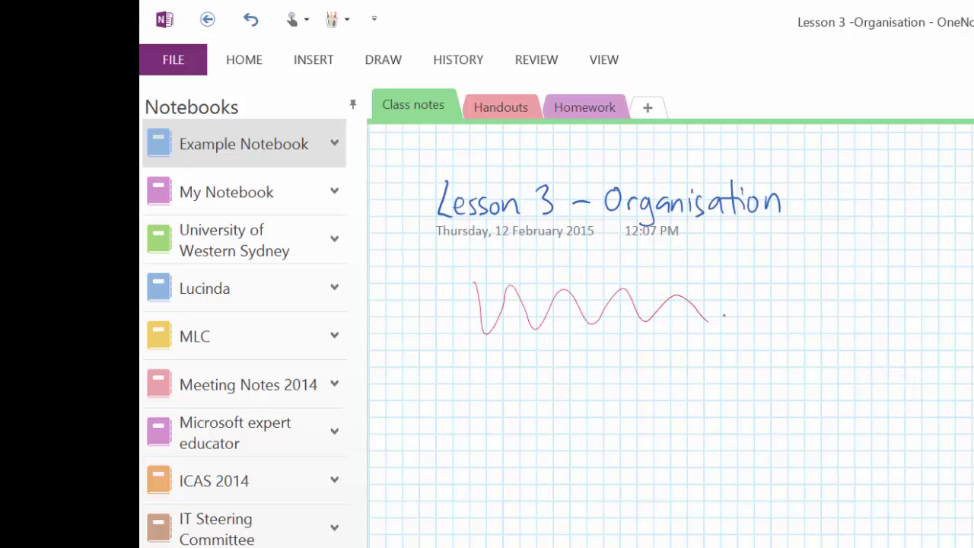
mouse_move(473, 375)
left_mouse_down()
mouse_move(528, 403)
mouse_move(617, 411)
mouse_move(722, 380)
mouse_move(743, 418)
left_mouse_up()
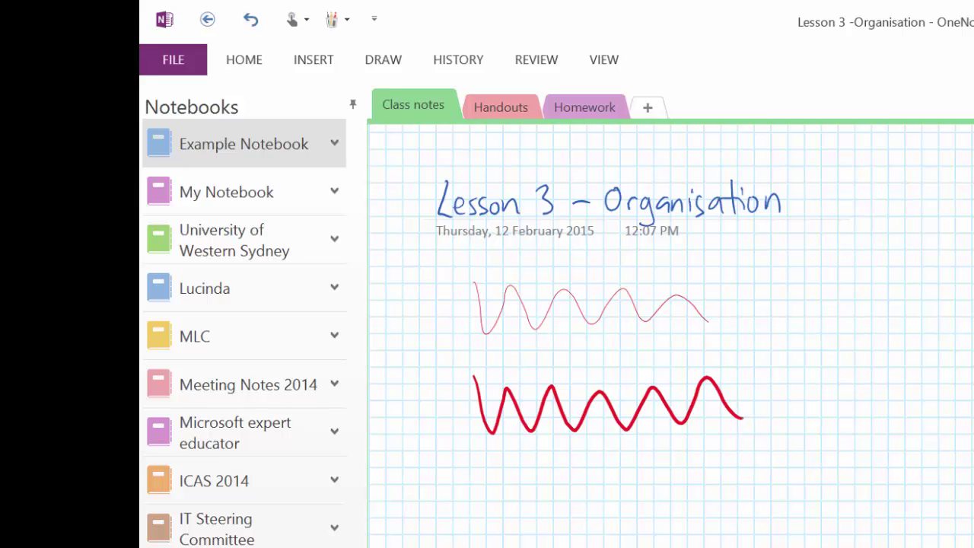
Erase the thick red wavy line with the Eraser
left_click(382, 59)
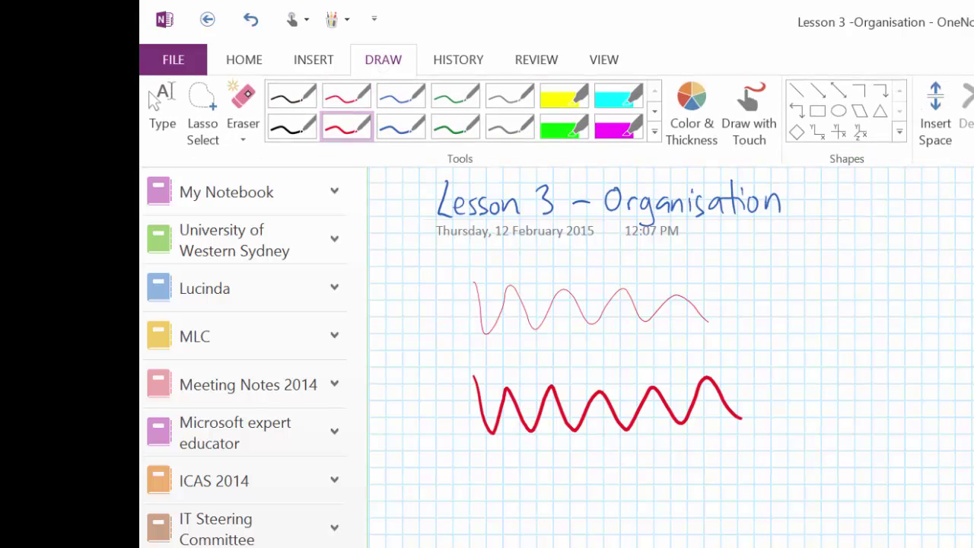
left_click(244, 95)
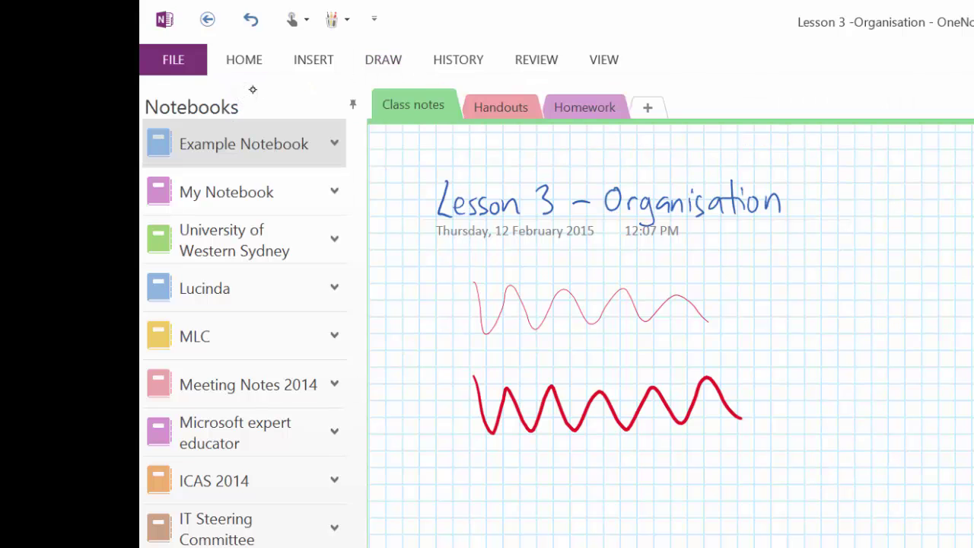
left_click_drag(484, 404, 567, 411)
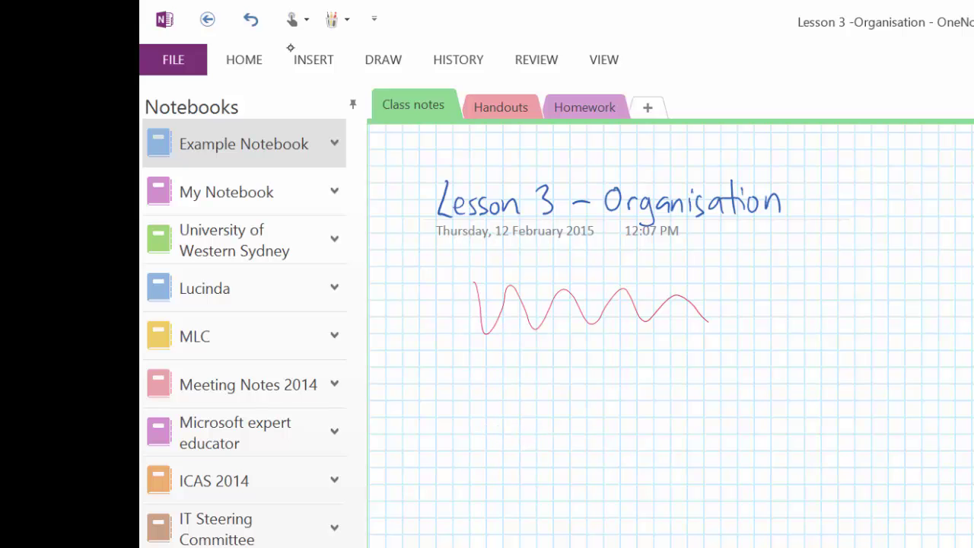
Draw a test blue wavy line, then scratch it out to delete it
left_click(384, 59)
mouse_move(472, 399)
left_mouse_down()
mouse_move(600, 448)
mouse_move(744, 448)
left_mouse_up()
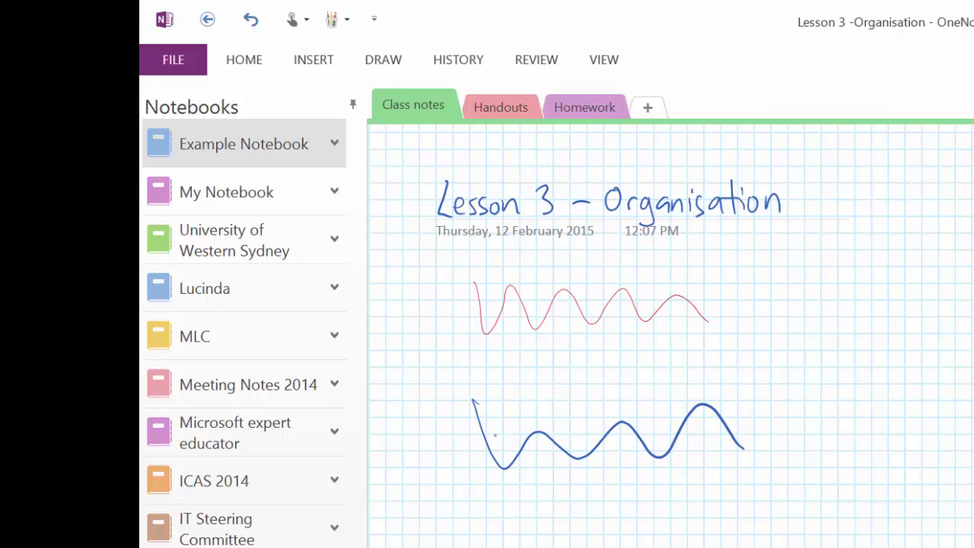
mouse_move(488, 438)
left_mouse_down()
mouse_move(644, 439)
mouse_move(450, 447)
left_mouse_up()
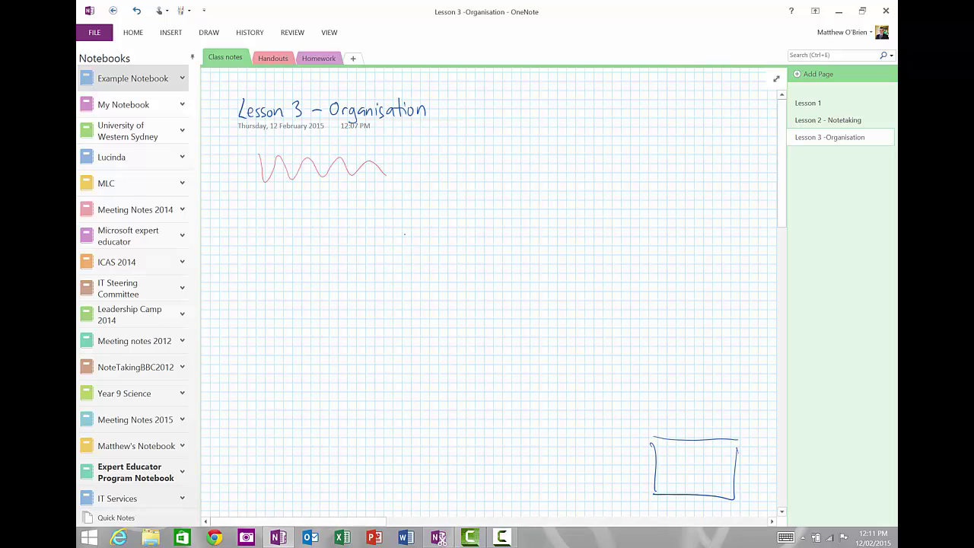
Draw three blue wavy lines: across the middle, right of the red squiggle, and left-centre
mouse_move(402, 292)
left_mouse_down()
mouse_move(489, 315)
mouse_move(631, 327)
left_mouse_up()
mouse_move(442, 150)
left_mouse_down()
mouse_move(501, 178)
mouse_move(676, 190)
left_mouse_up()
mouse_move(304, 221)
left_mouse_down()
mouse_move(431, 245)
mouse_move(524, 245)
left_mouse_up()
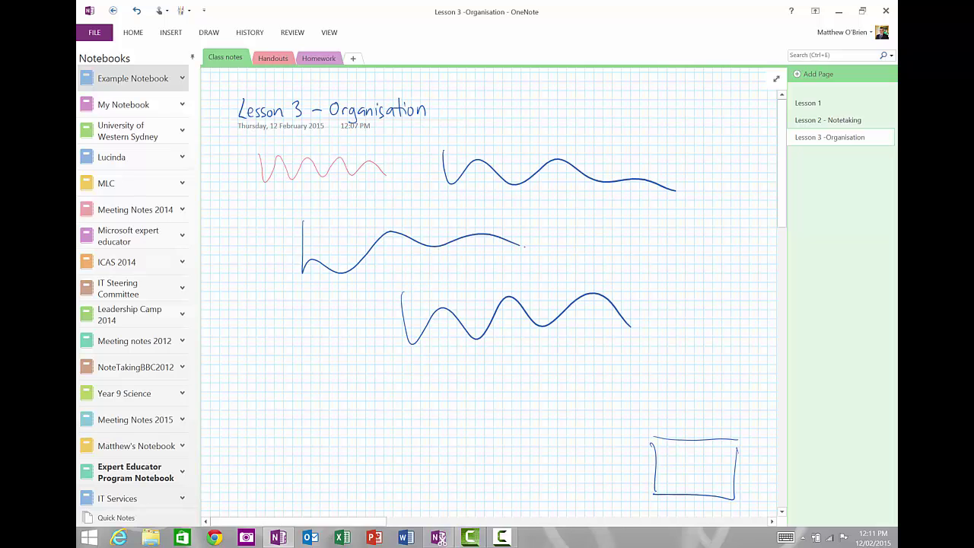
Insert space below the top row to push the lower squiggles further down
key("alt+n")
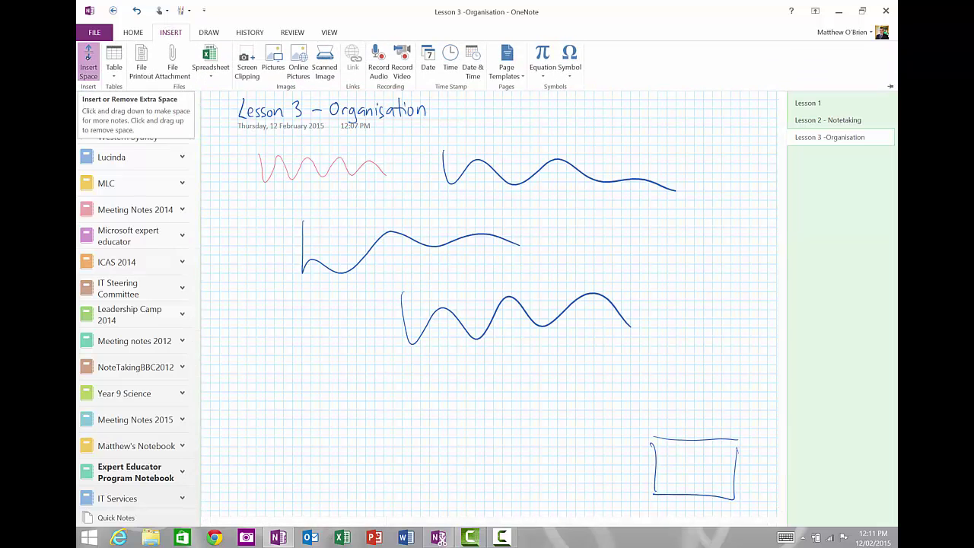
left_click(89, 60)
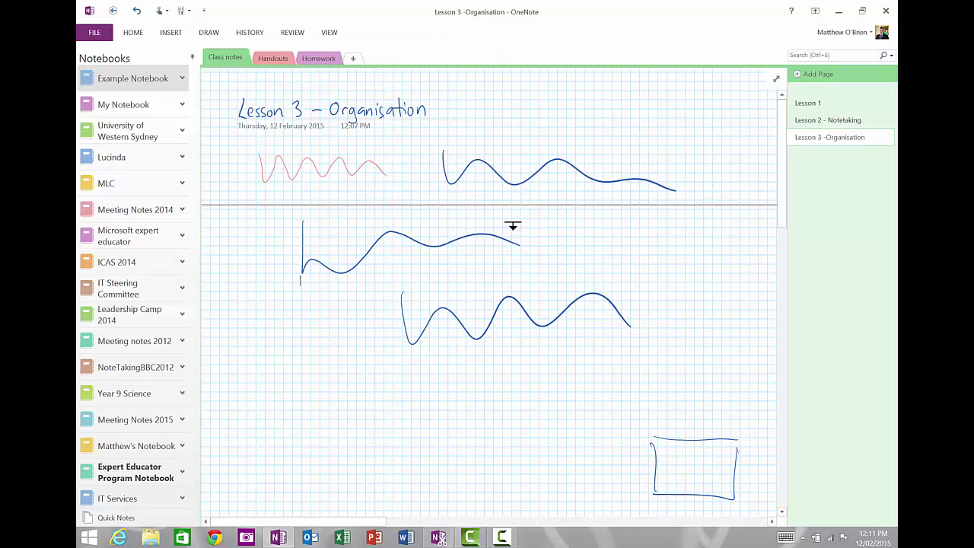
left_click_drag(506, 204, 508, 408)
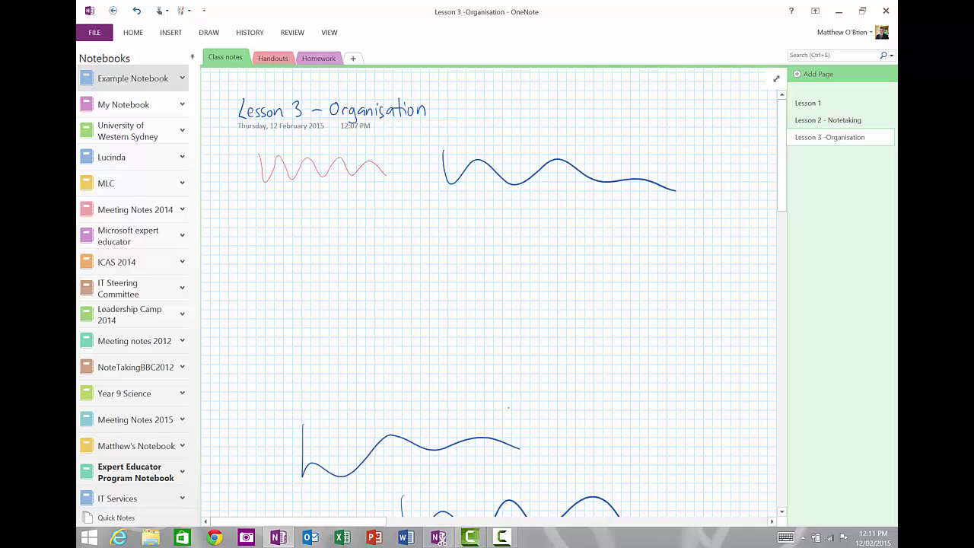
Insert space from the left edge to shift the squiggles to the right
left_click(171, 32)
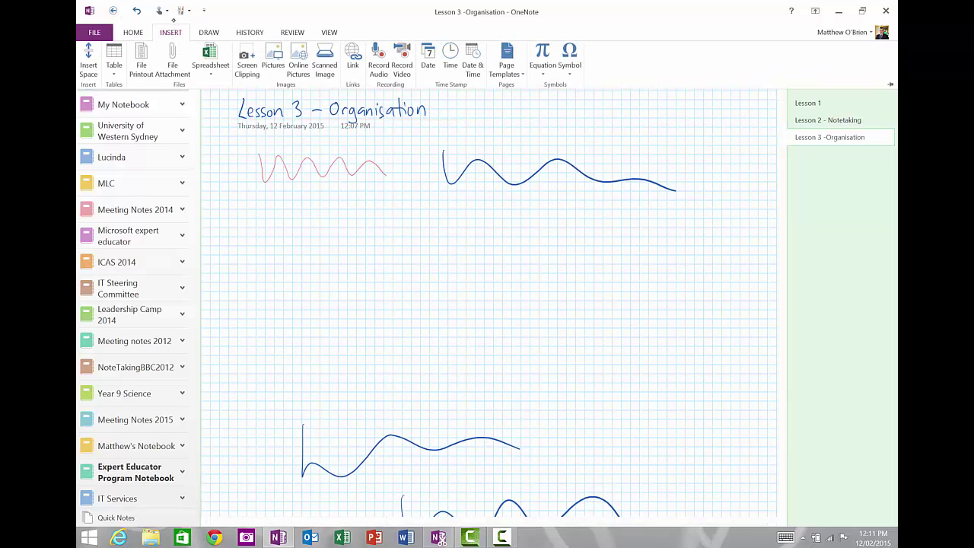
left_click(89, 57)
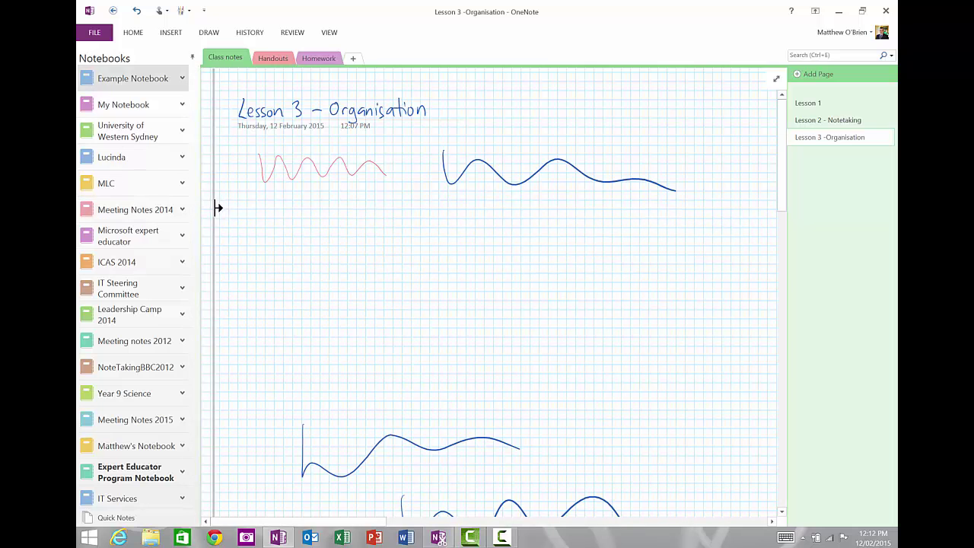
left_click_drag(251, 204, 474, 205)
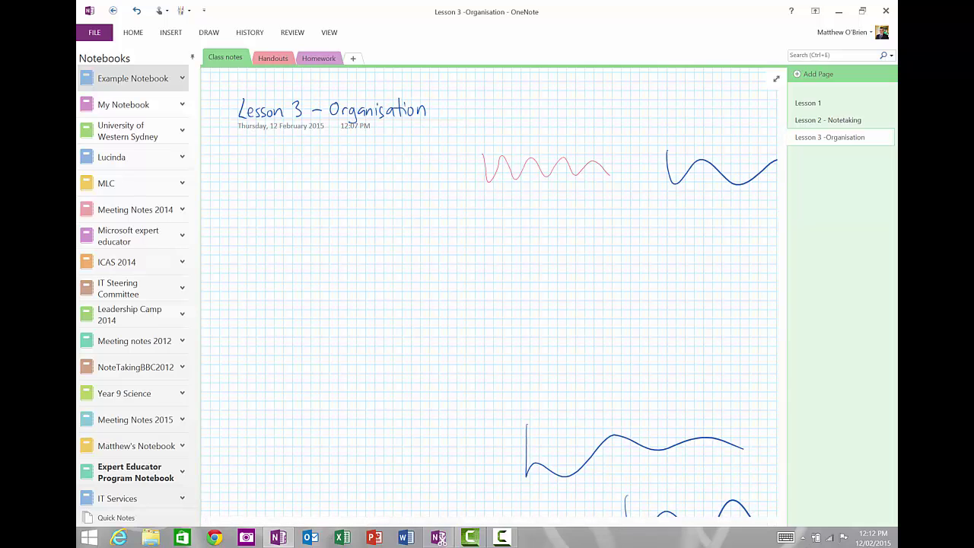
Add an untitled page with a long horizontal straight line, then add another blank page
left_click(813, 72)
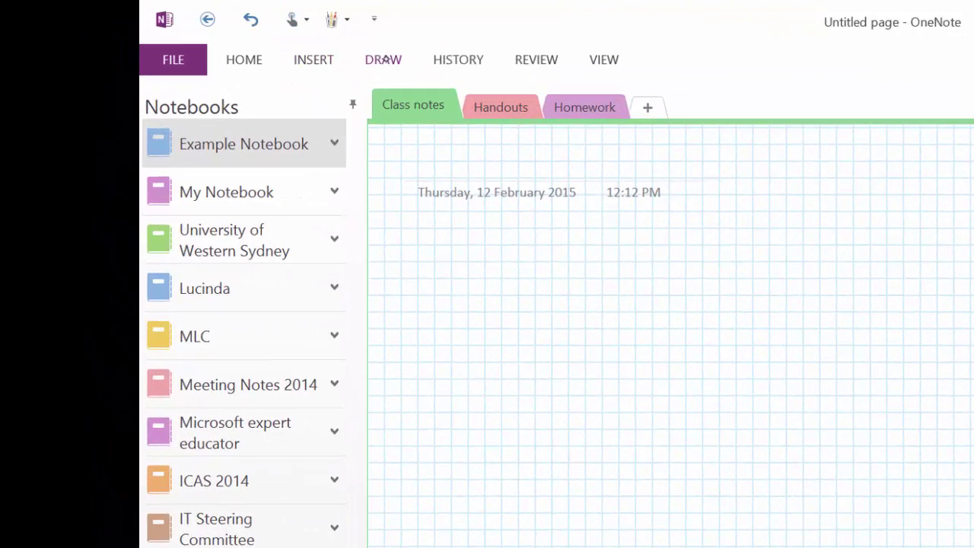
left_click(383, 59)
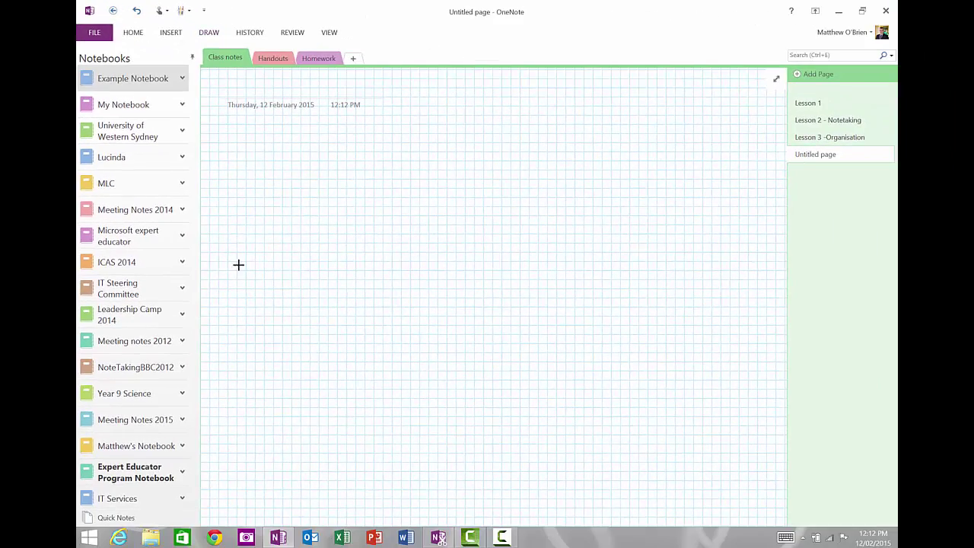
left_click_drag(329, 363, 462, 374)
left_click_drag(332, 269, 733, 266)
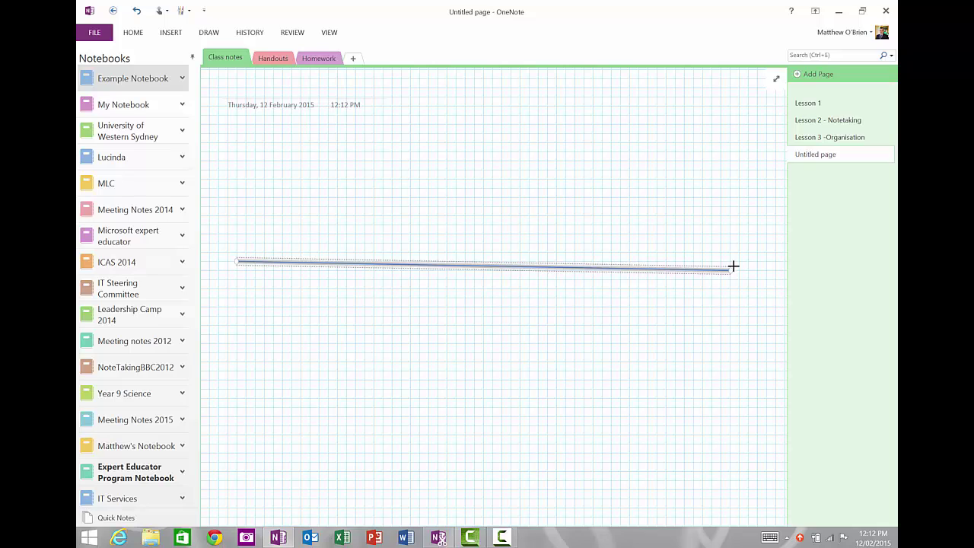
left_click(813, 73)
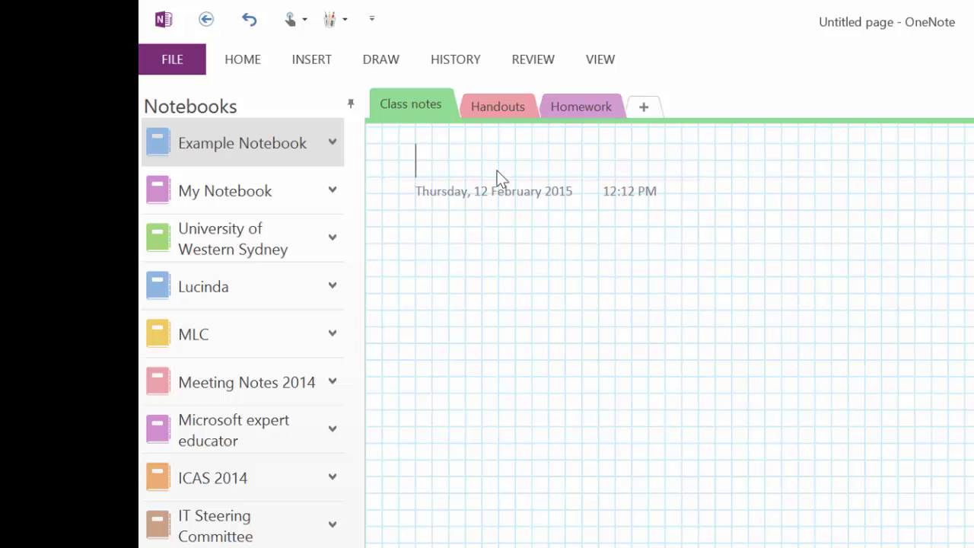
Capture a screen clipping of the Onenote 2013 card from the Bing results onto the Class notes page
left_click(315, 58)
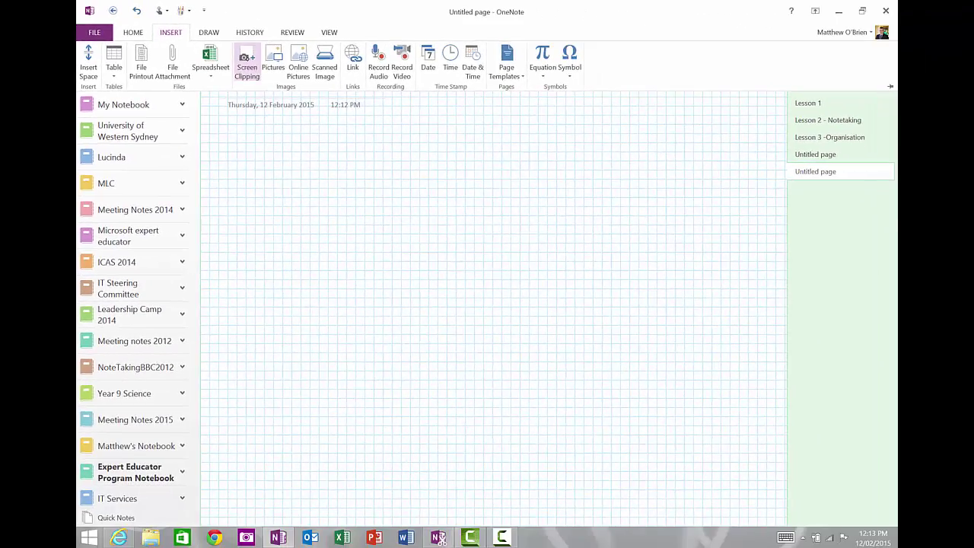
left_click(416, 102)
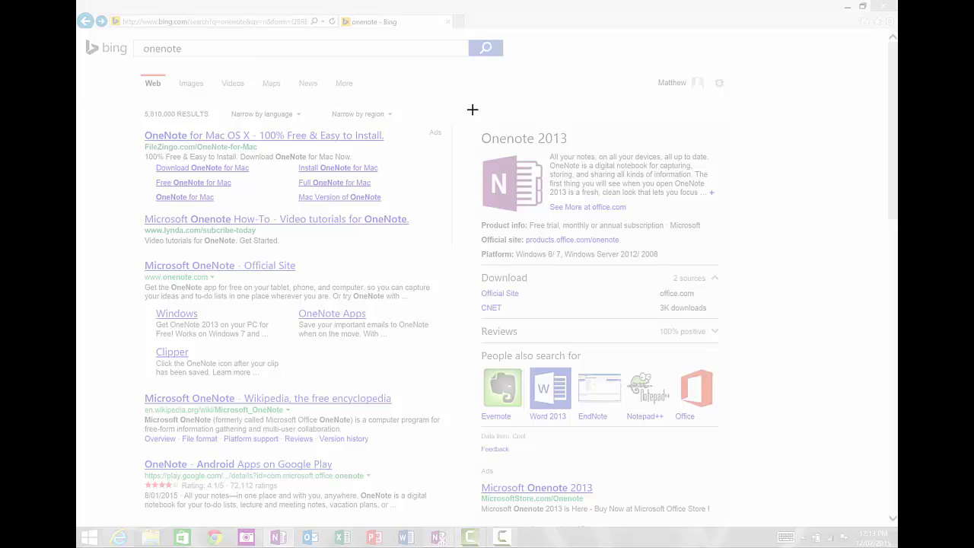
left_click_drag(465, 111, 726, 219)
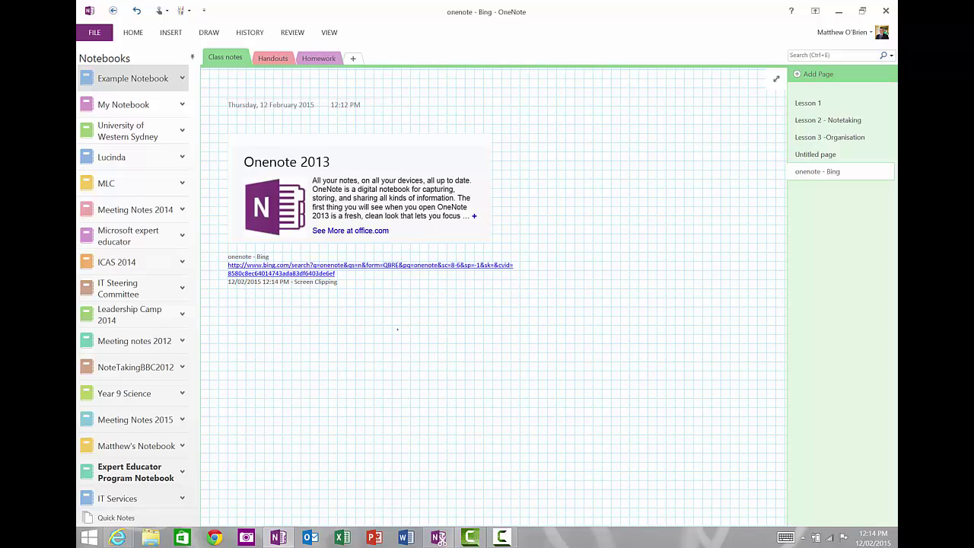
Draw two ink arrows at the clipping's source link and highlight 'All your notes' in yellow
left_click_drag(396, 327, 370, 288)
mouse_move(272, 329)
left_mouse_down()
mouse_move(261, 292)
mouse_move(269, 299)
left_mouse_up()
left_click(208, 33)
left_click(305, 50)
left_click_drag(310, 179, 428, 180)
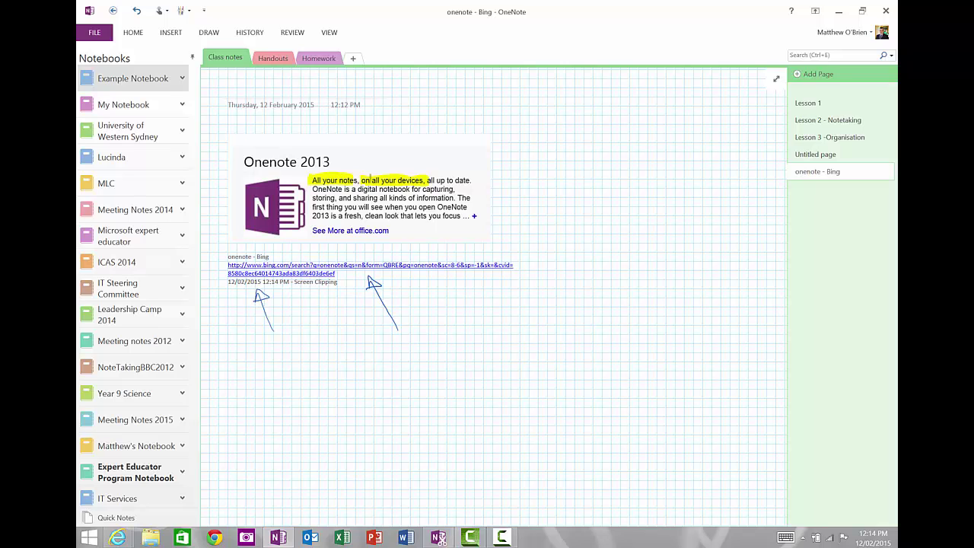
Add a new page and insert a File Printout of 'So you want to record some audio'
left_click(814, 73)
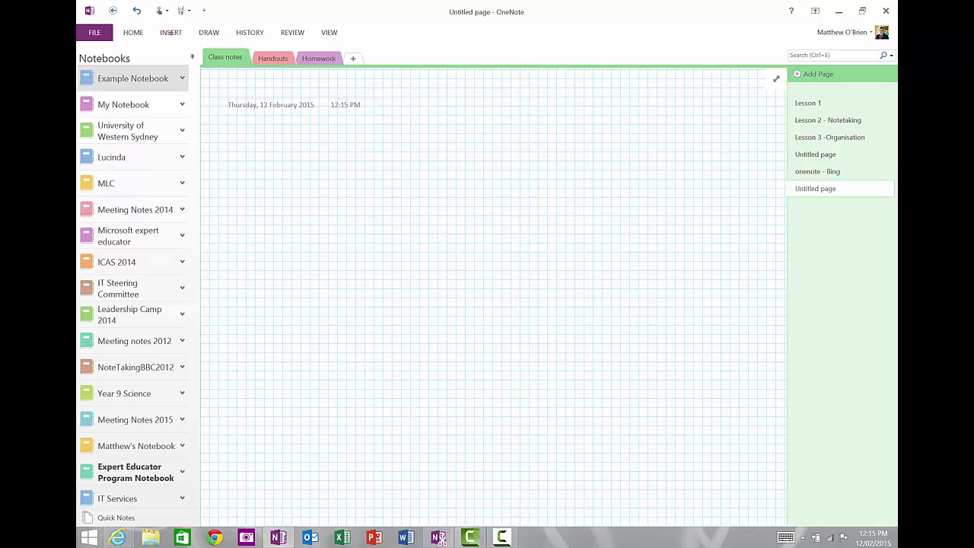
left_click(170, 33)
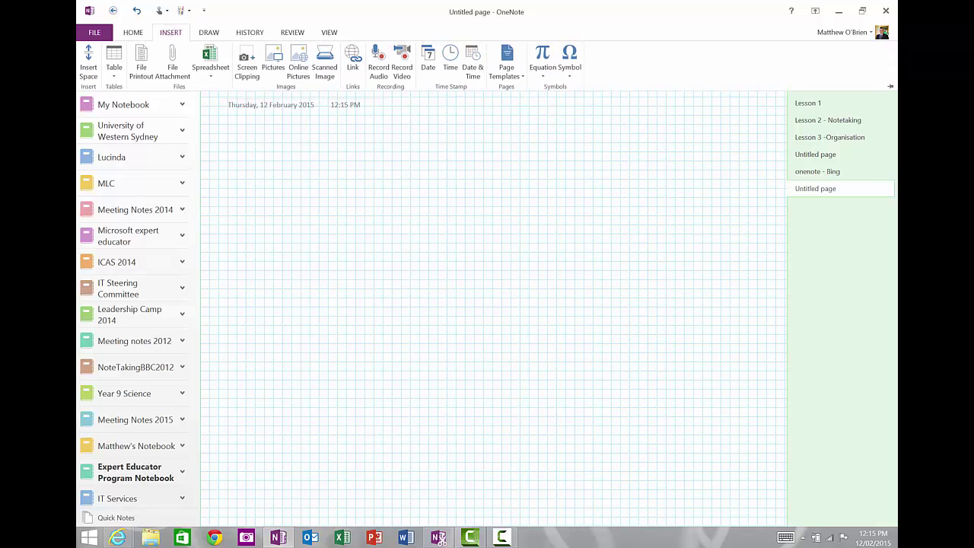
left_click(141, 61)
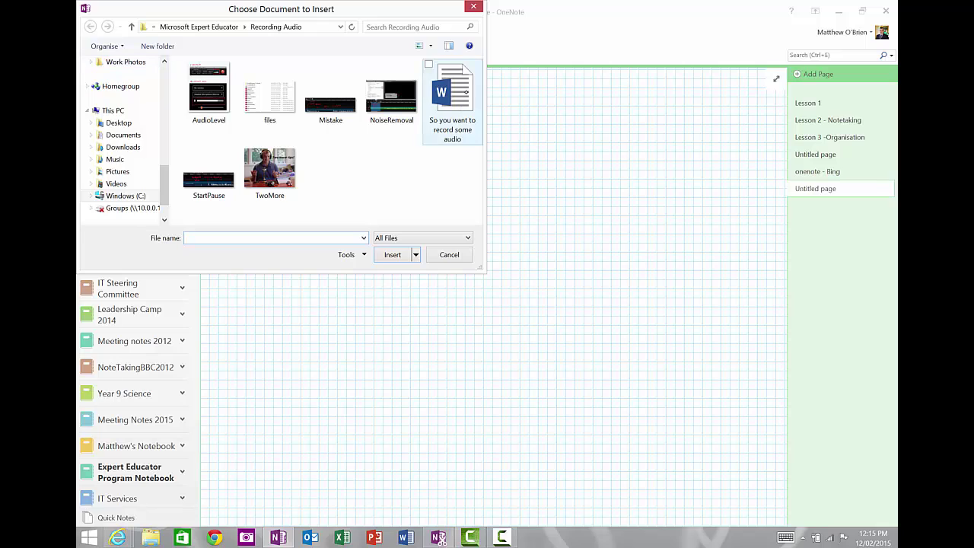
left_click(464, 88)
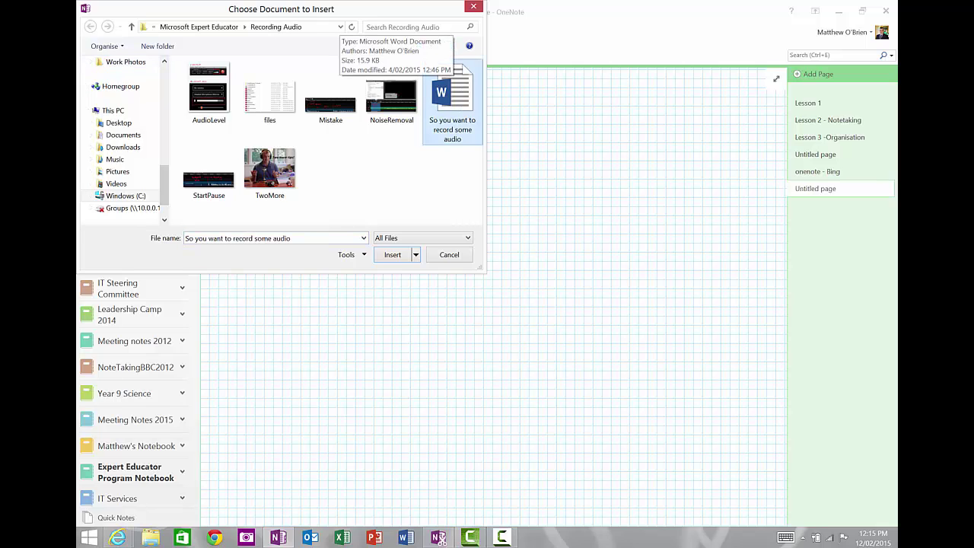
left_click(392, 254)
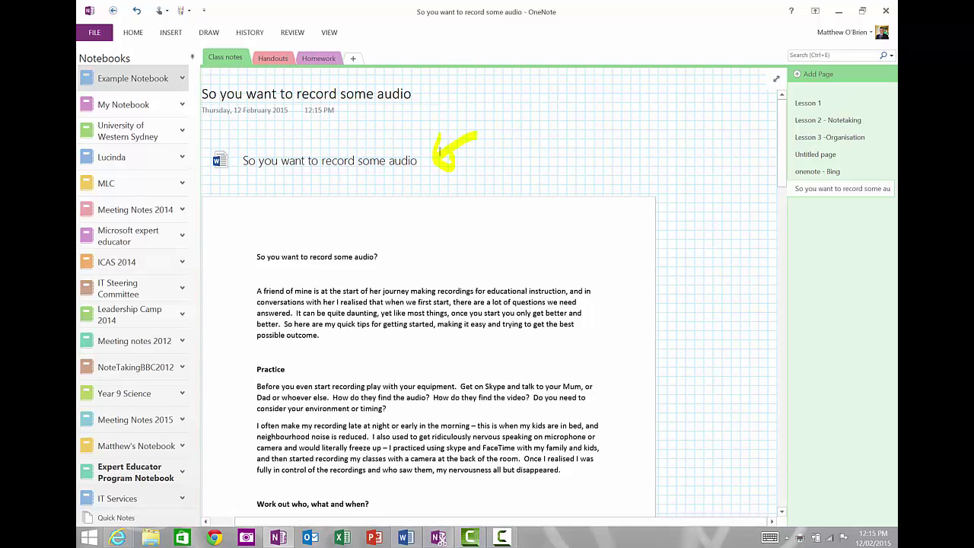
Draw a yellow arrow toward the printout's first heading and scroll down through the printout
mouse_move(689, 180)
left_mouse_down()
mouse_move(596, 222)
mouse_move(627, 267)
left_mouse_up()
scroll(640, 257, "down", 15)
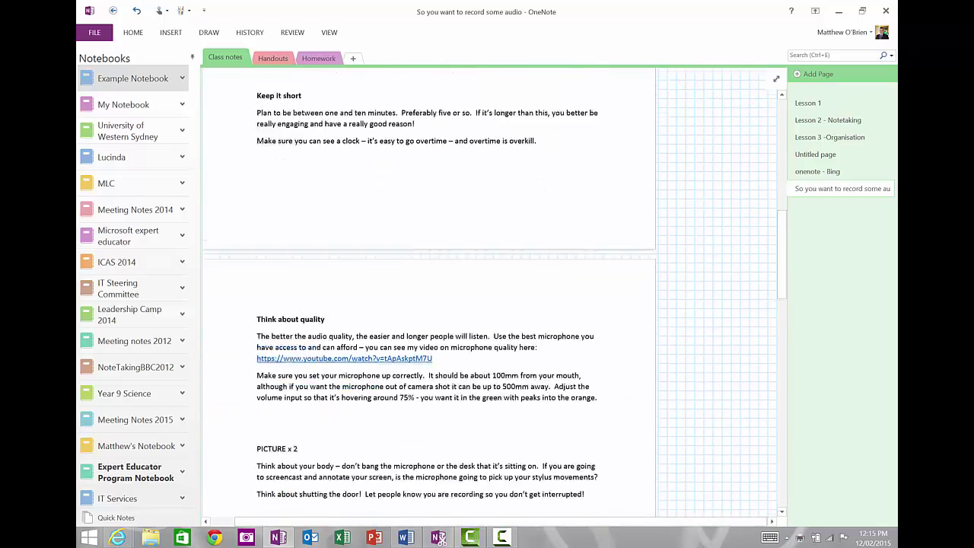
scroll(427, 289, "down", 15)
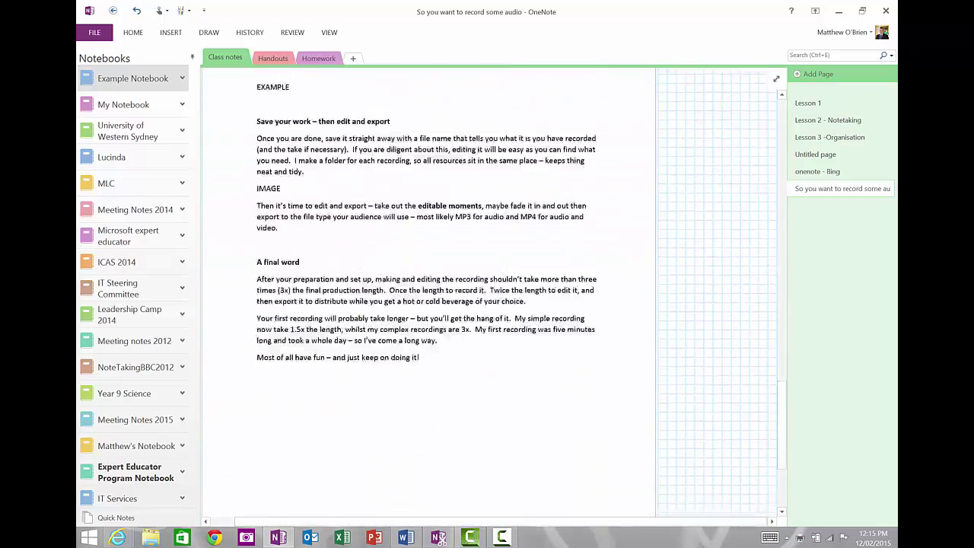
scroll(428, 289, "down", 3)
Scroll back to the top of the printout and bring up the Send to OneNote tool
scroll(428, 289, "up", 20)
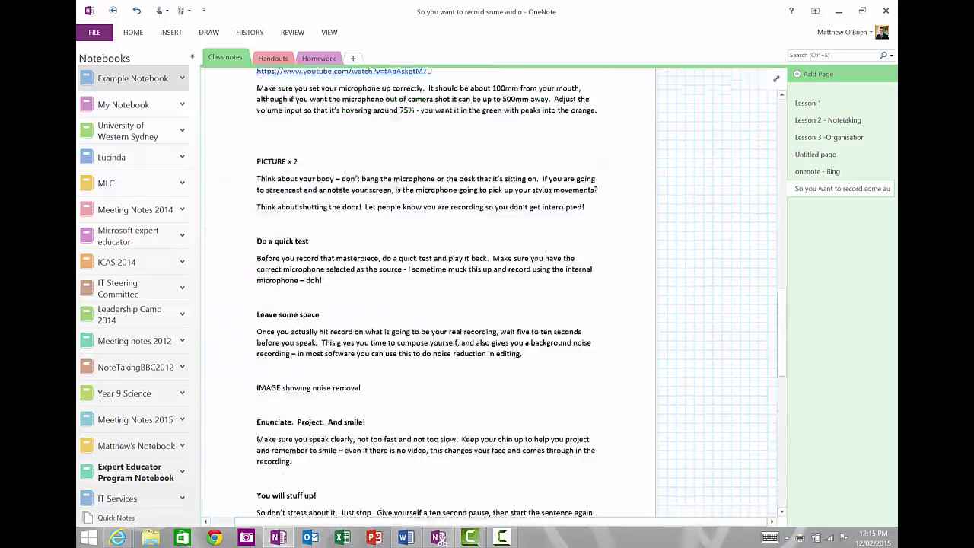
scroll(428, 289, "up", 3)
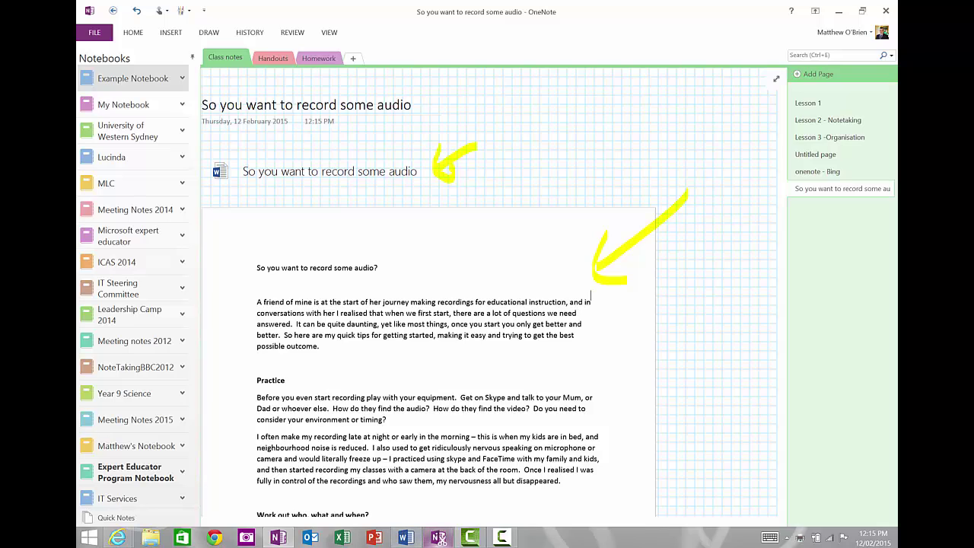
left_click(438, 538)
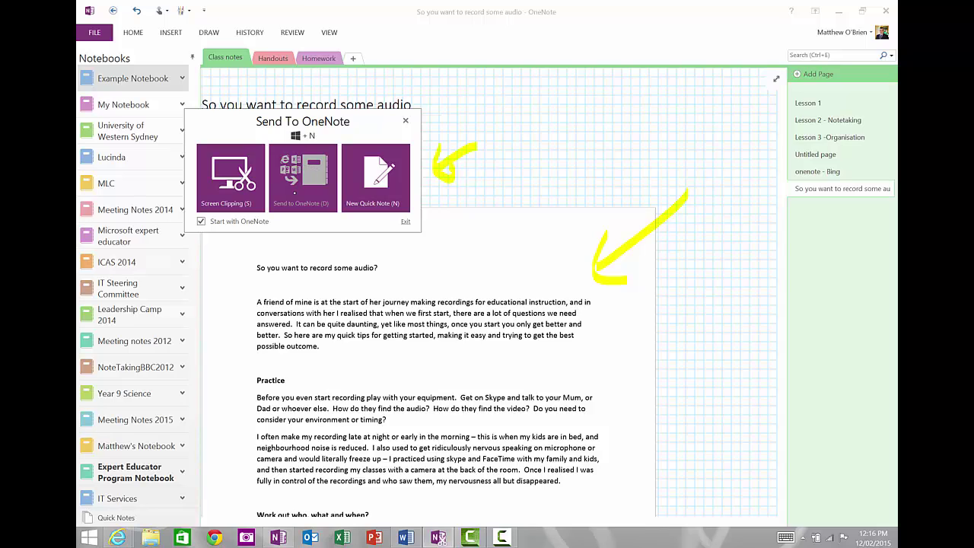
Start a new quick note, expand its ribbon, and pick a pen from Draw > Ink Styles
key("n")
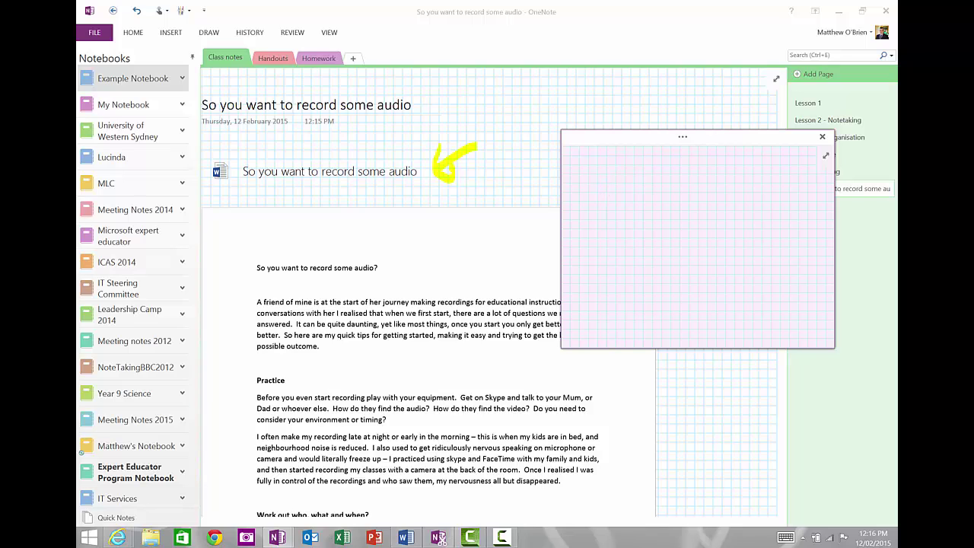
left_click(683, 137)
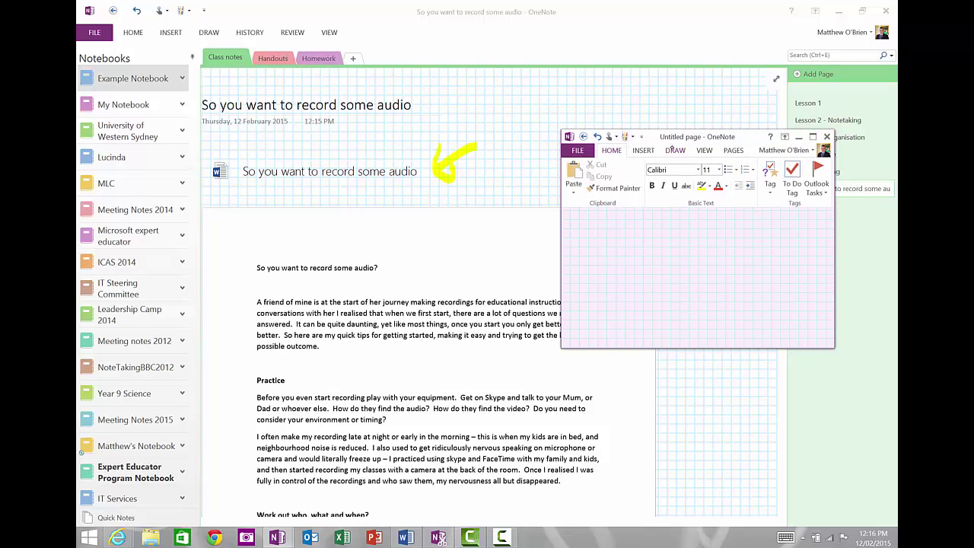
left_click(674, 150)
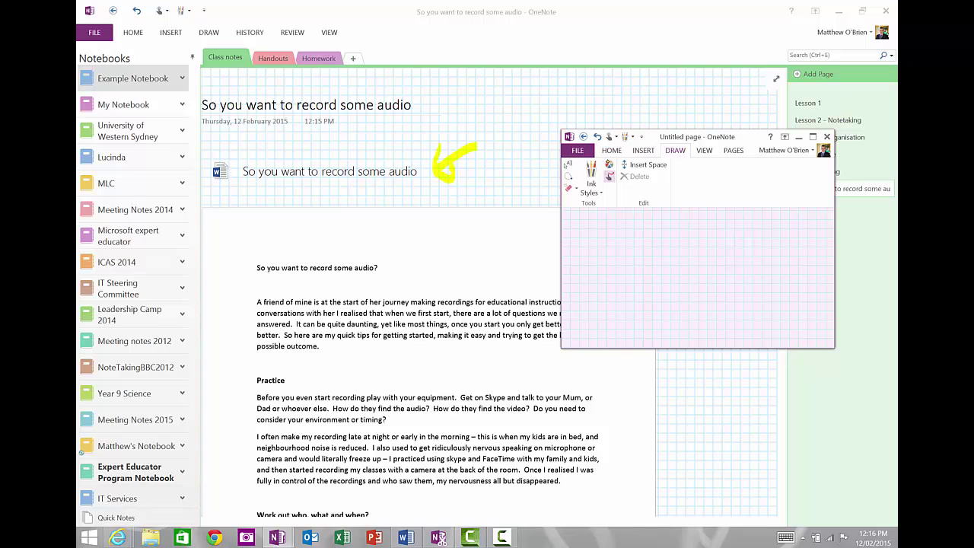
left_click(591, 181)
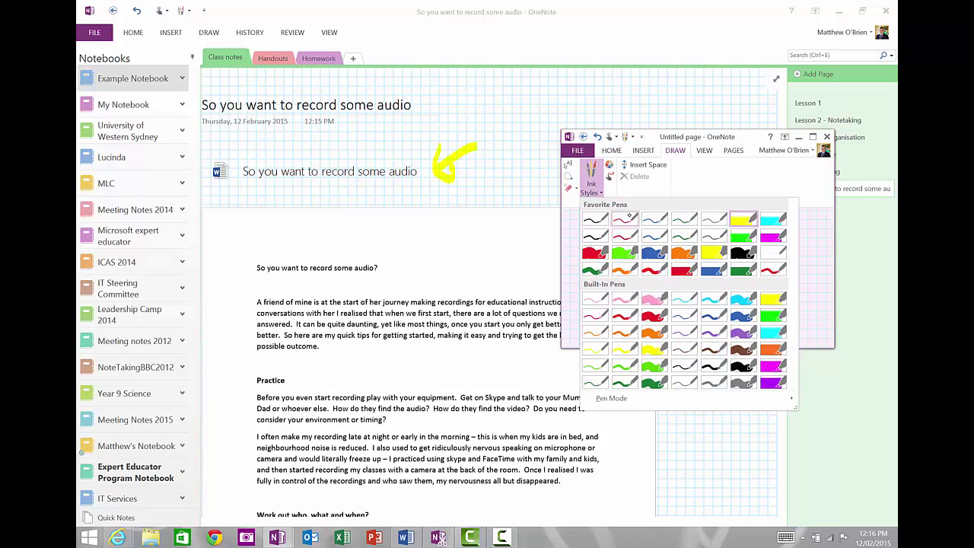
left_click(594, 220)
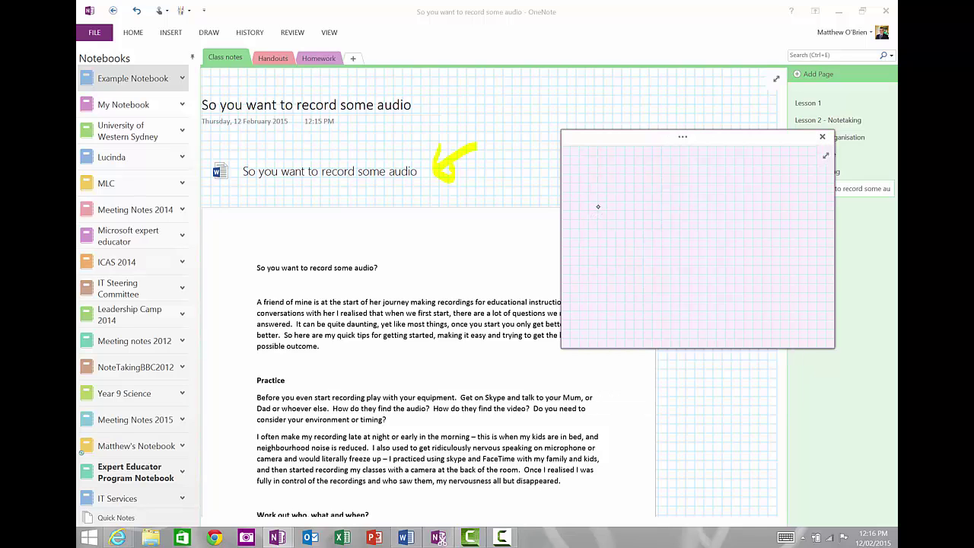
Handwrite 'Notes' and an asterisk-bulleted 'No 2' on the quick note, then close it
left_click_drag(586, 174, 644, 175)
left_click_drag(582, 207, 594, 206)
left_click_drag(583, 212, 592, 202)
mouse_move(608, 212)
left_mouse_down()
mouse_move(618, 197)
mouse_move(651, 210)
left_mouse_up()
left_click(821, 136)
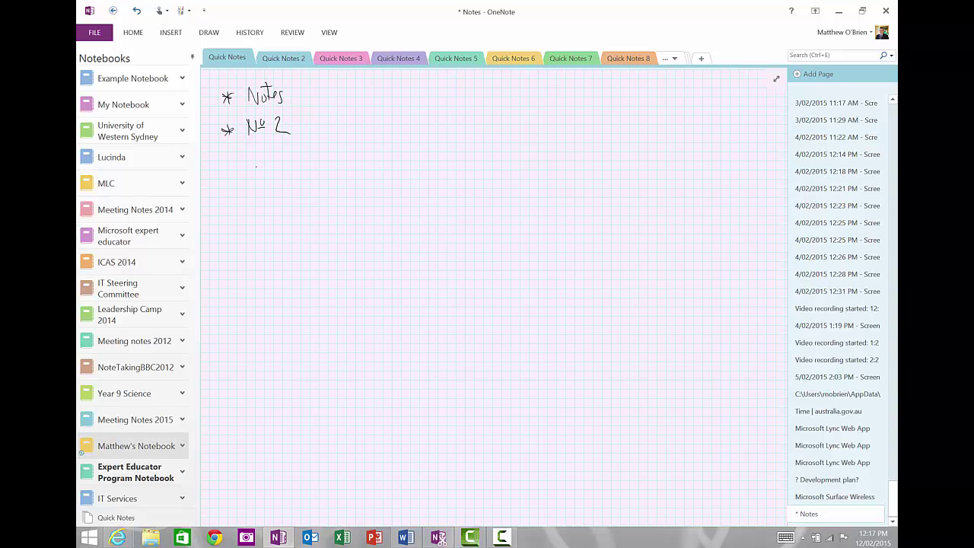
Expand Example Notebook, open the '* Notes' page in Class notes, and add a blank page after it
left_click(181, 78)
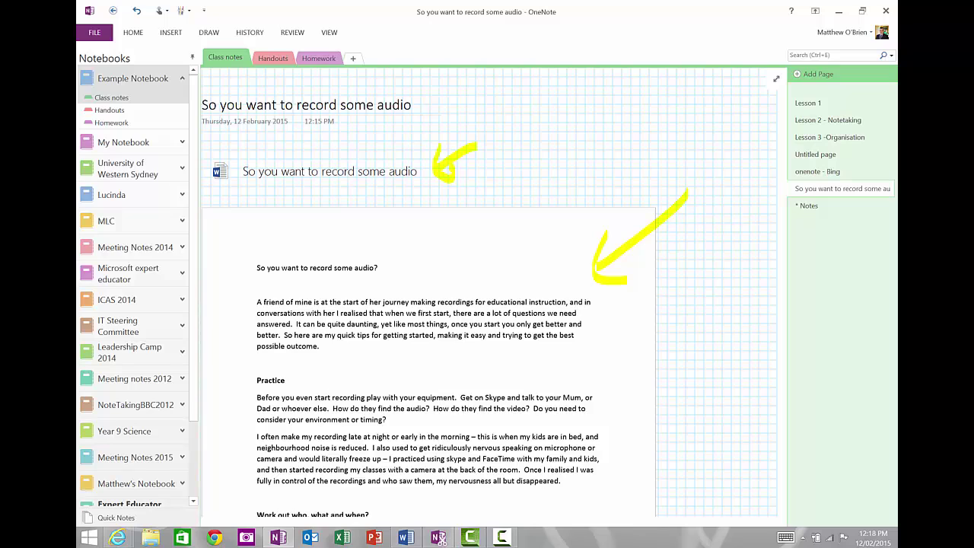
left_click(809, 206)
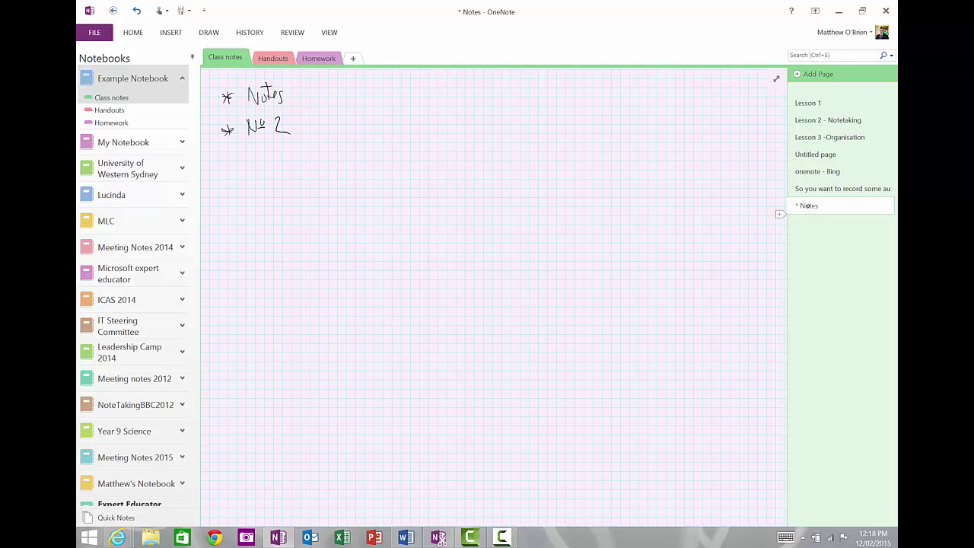
left_click(800, 73)
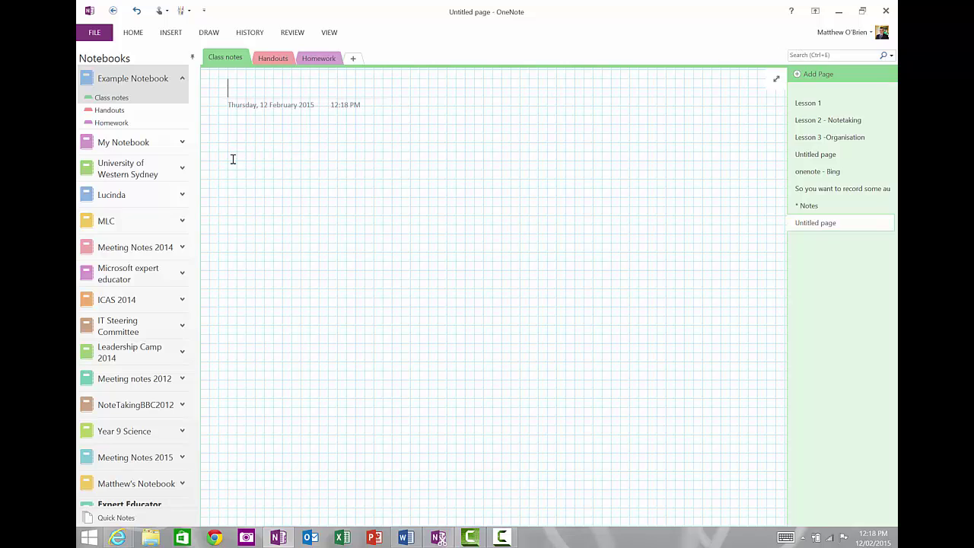
Type the calculations 23-12= and 12.34*79= so OneNote shows the answers 11 and 974.86
key("Return")
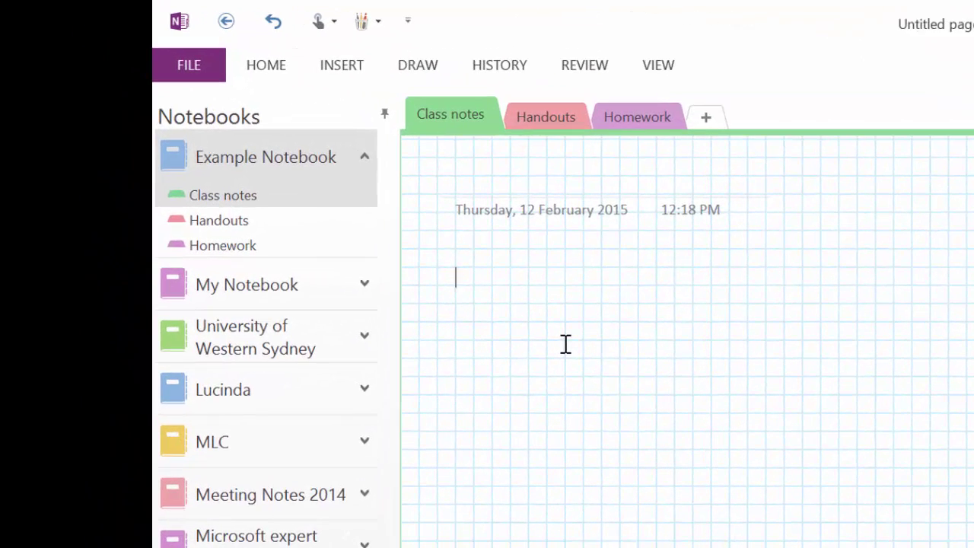
type("23-12=")
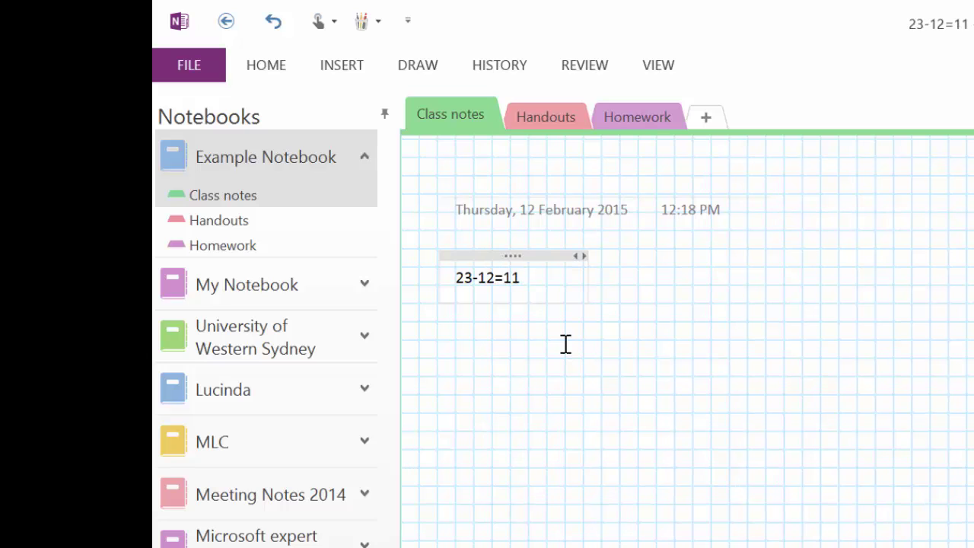
key("Return")
type("12.34*79=")
key("space")
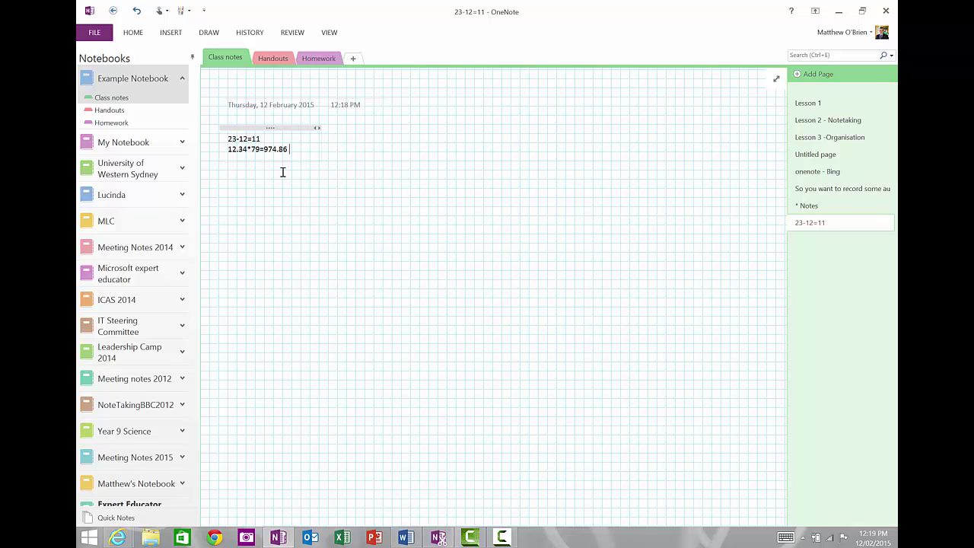
left_click(885, 11)
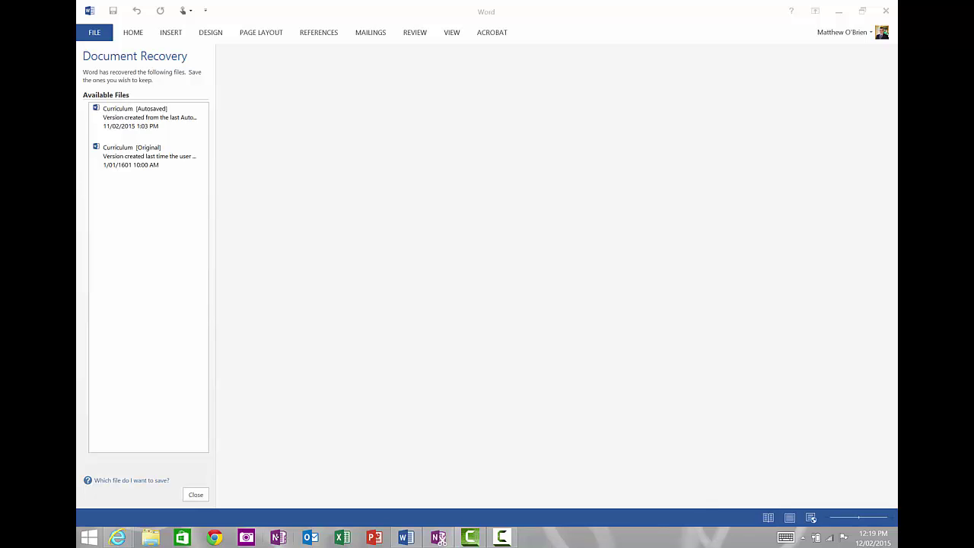
left_click(278, 537)
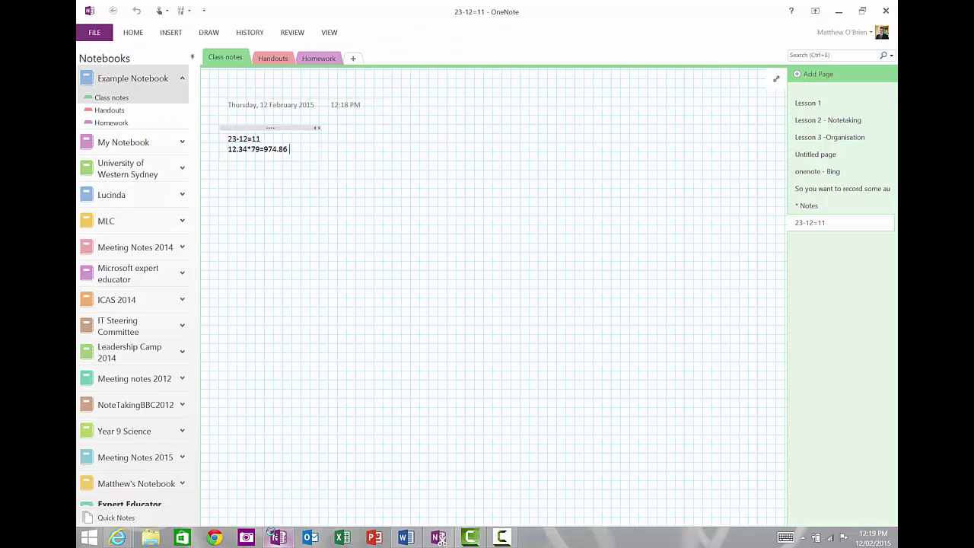